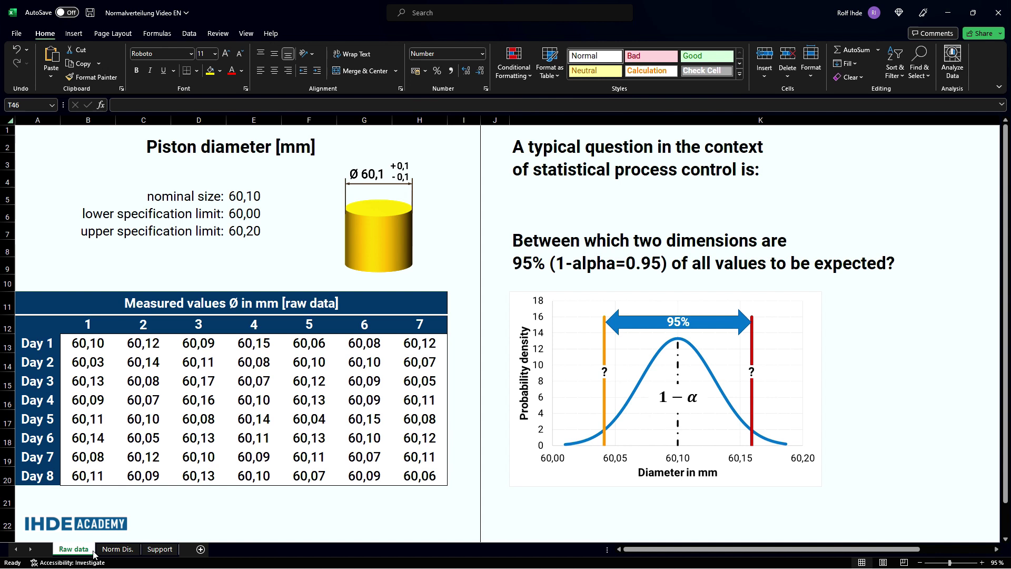
Switch to the Norm Dis. sheet with the bell-curve chart and data tables.
{"action": "left_click", "coordinate": [136, 551]}
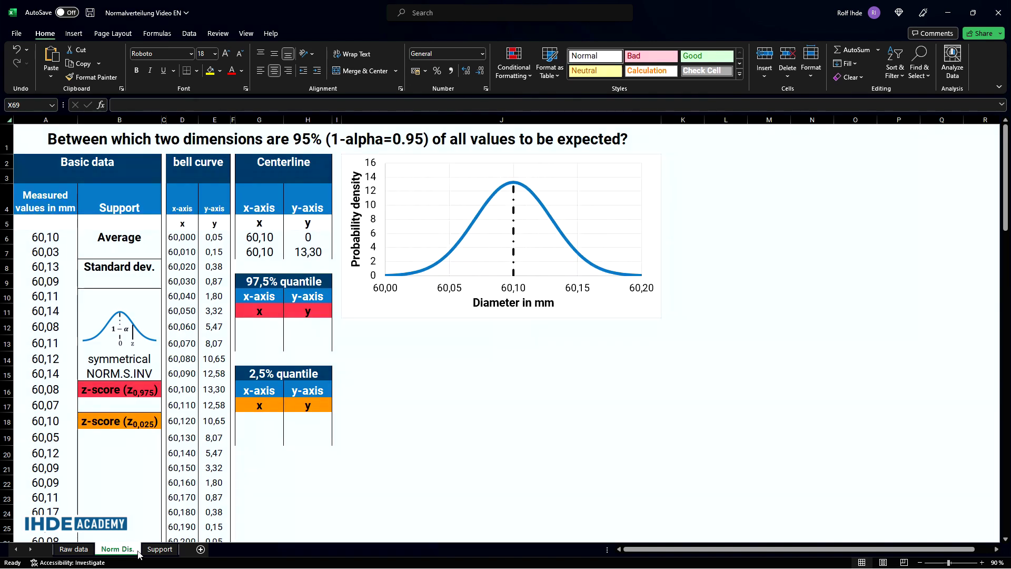
Put the average of A6:A61 in B7, giving 60,10.
{"action": "left_click", "coordinate": [149, 246]}
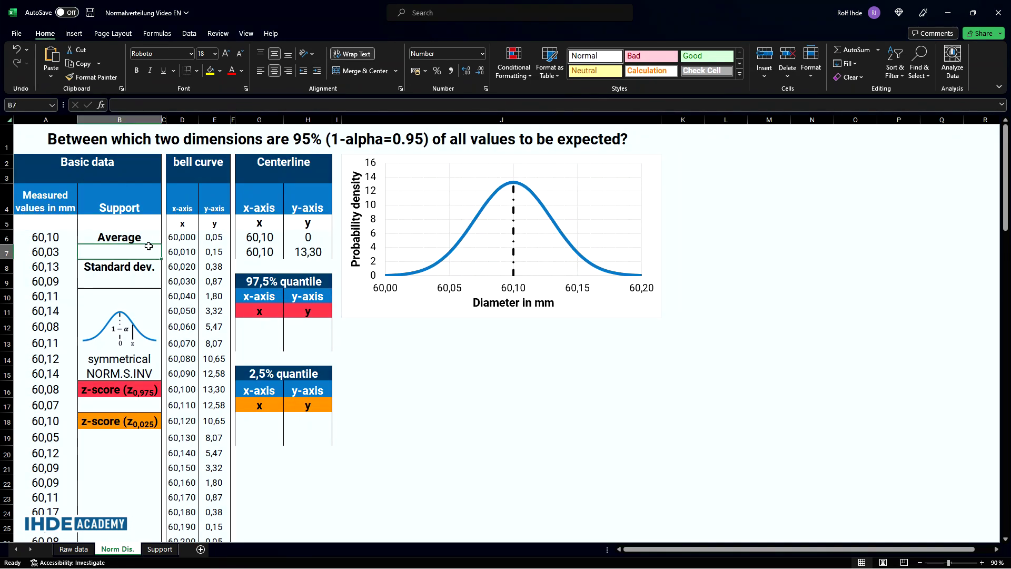
{"action": "left_click", "coordinate": [878, 50]}
{"action": "left_click", "coordinate": [862, 78]}
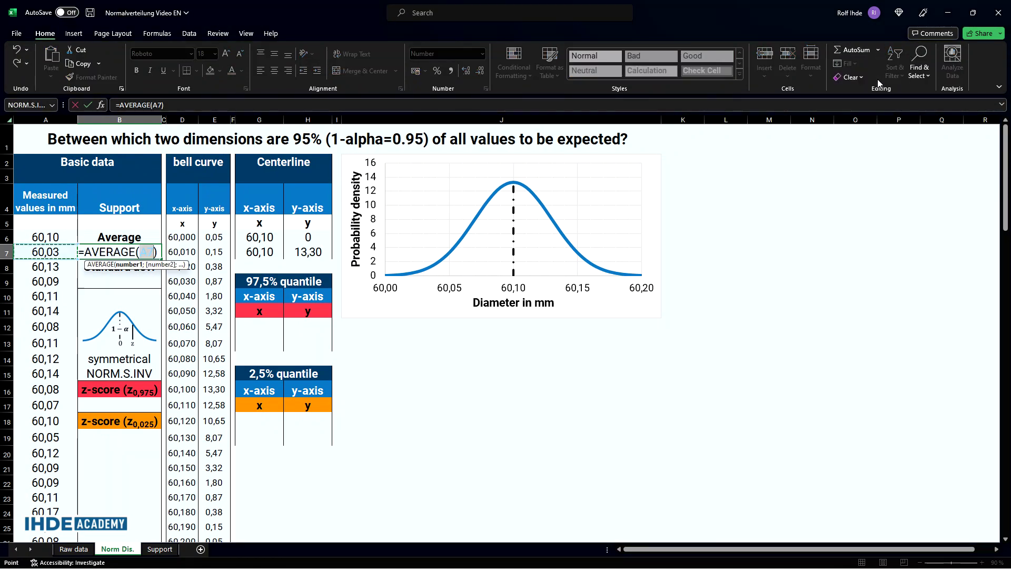
{"action": "mouse_move", "coordinate": [60, 241]}
{"action": "left_mouse_down"}
{"action": "mouse_move", "coordinate": [59, 566]}
{"action": "mouse_move", "coordinate": [66, 542]}
{"action": "left_mouse_up"}
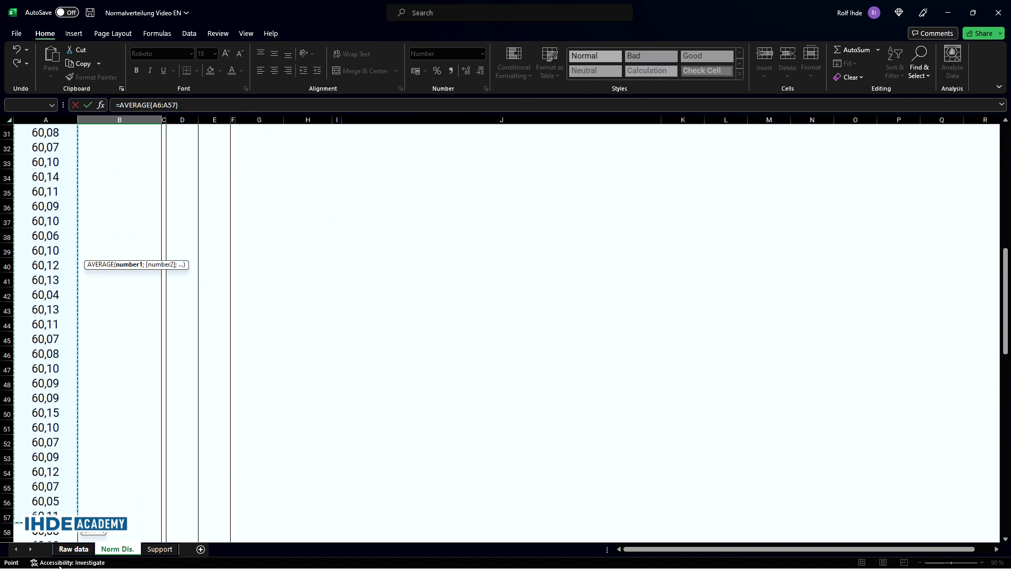
{"action": "key", "text": "Return"}
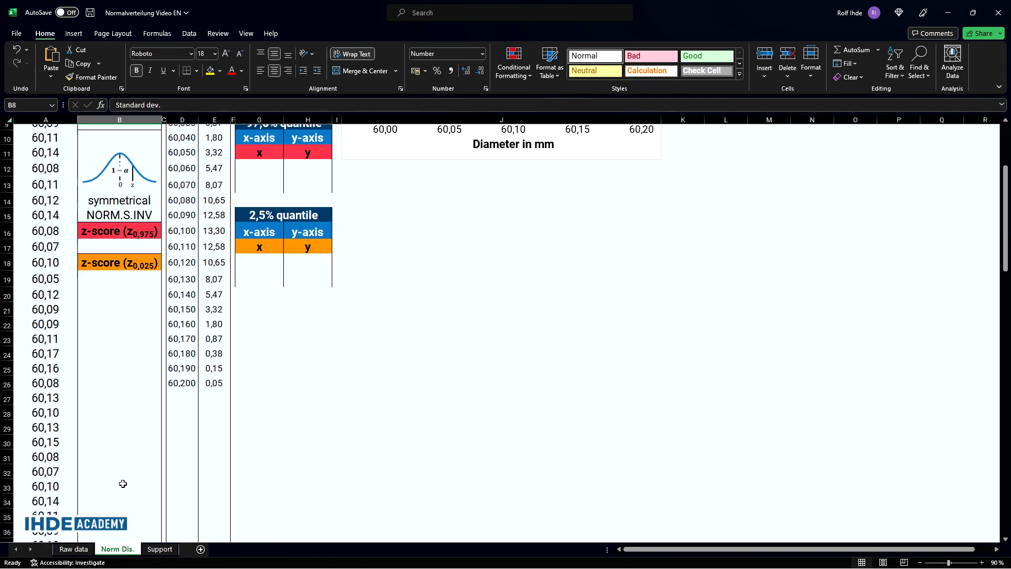
Put =STDEV.S(A6:A61) in B9, giving a standard deviation of 0,03.
{"action": "left_click", "coordinate": [137, 283]}
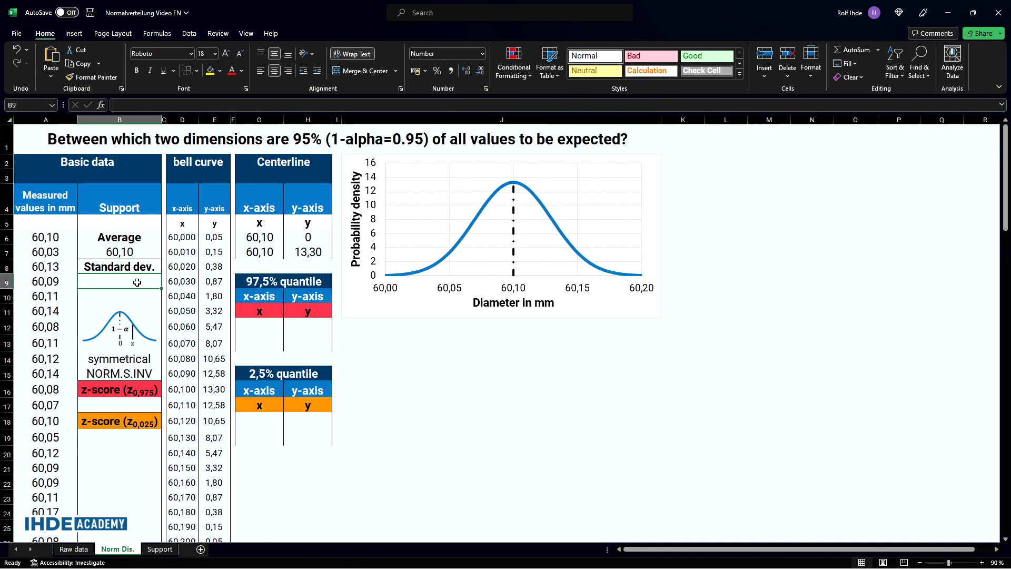
{"action": "left_click", "coordinate": [878, 50]}
{"action": "left_click", "coordinate": [877, 136]}
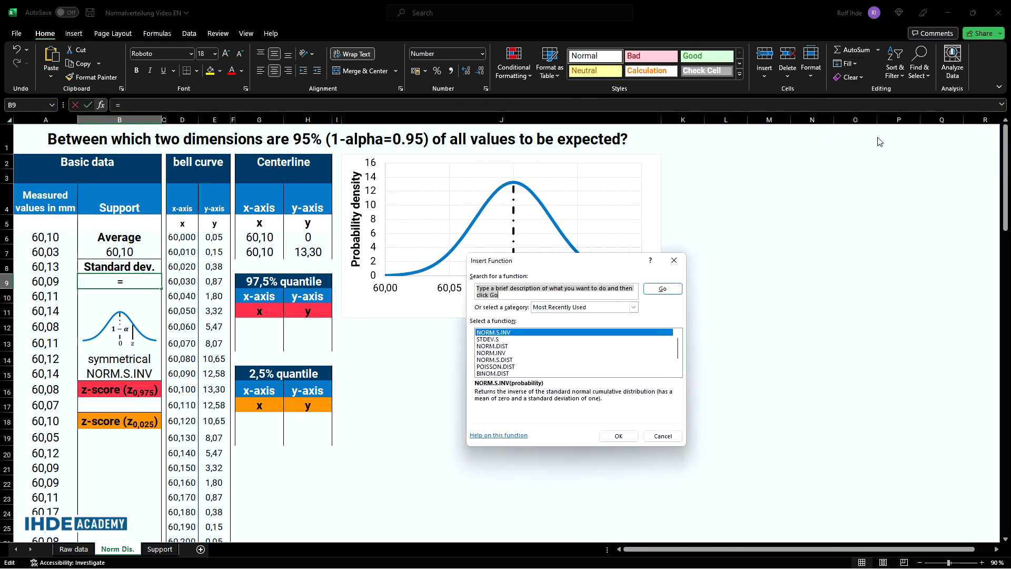
{"action": "left_click", "coordinate": [524, 340]}
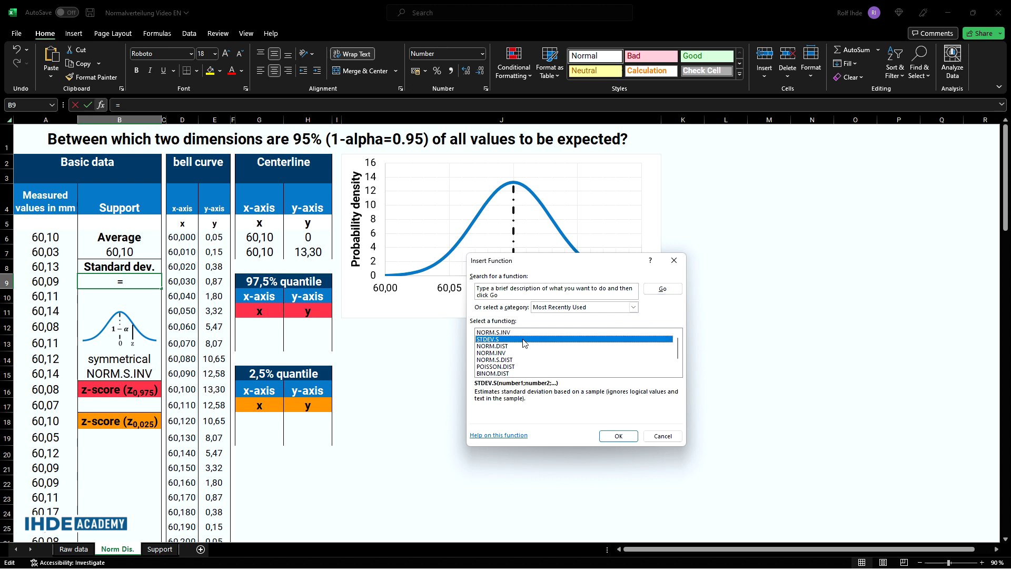
{"action": "left_click", "coordinate": [610, 436]}
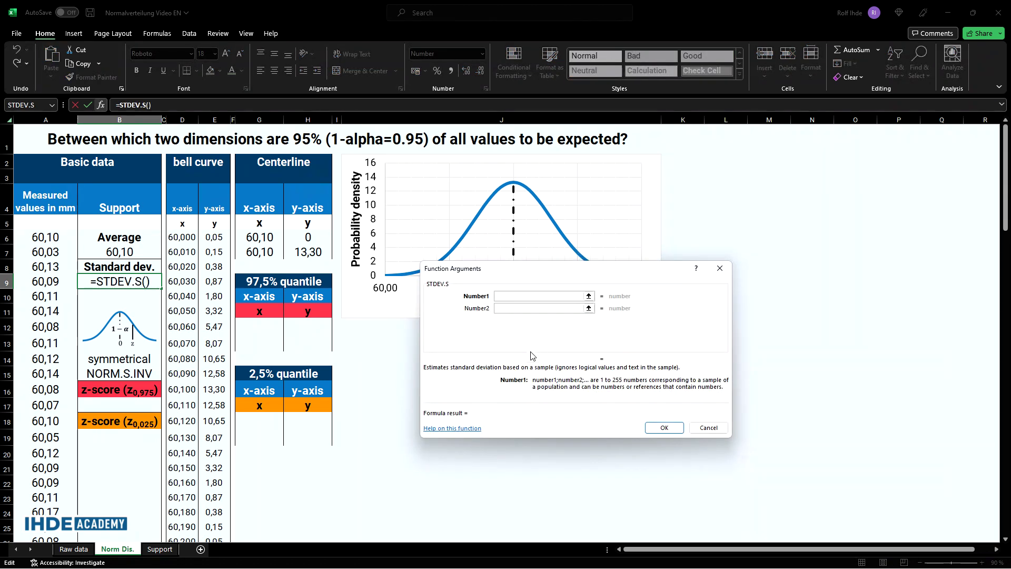
{"action": "left_click_drag", "start_coordinate": [45, 237], "coordinate": [53, 521]}
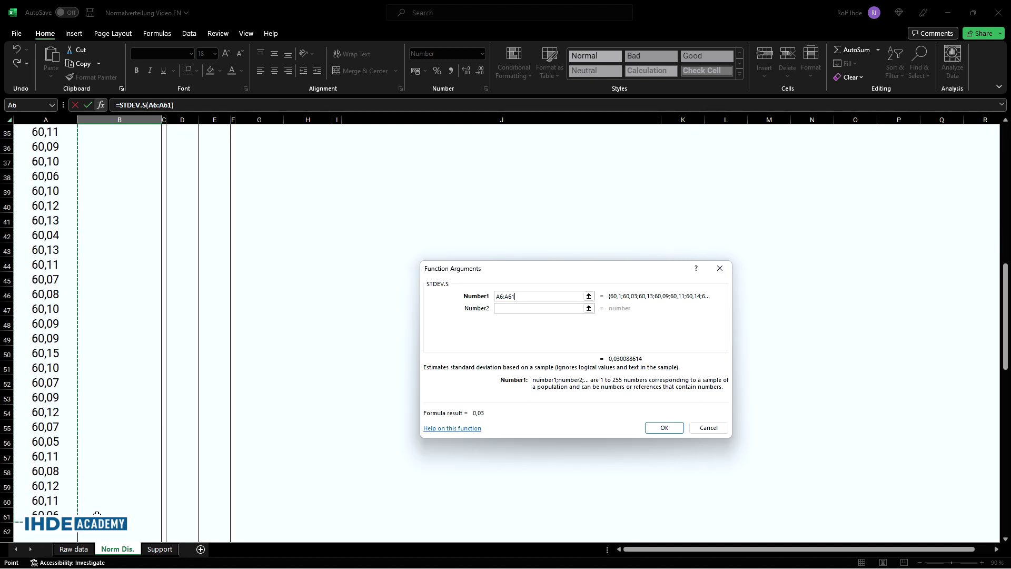
{"action": "left_click", "coordinate": [662, 427]}
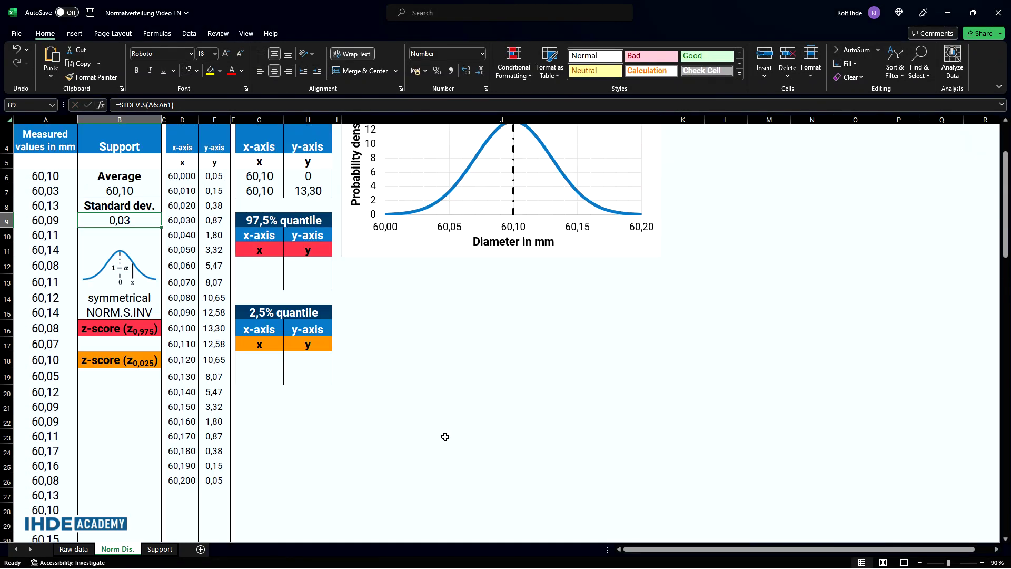
{"action": "left_click", "coordinate": [120, 405]}
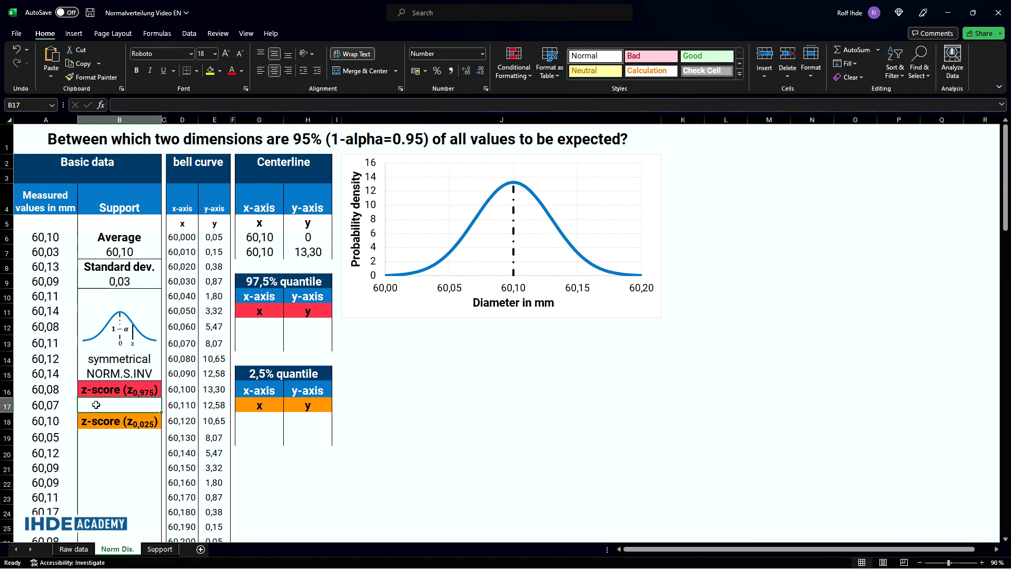
Copy the α/2 formula diagram from the Support sheet and paste it at J13 on Norm Dis.
{"action": "left_click", "coordinate": [159, 549]}
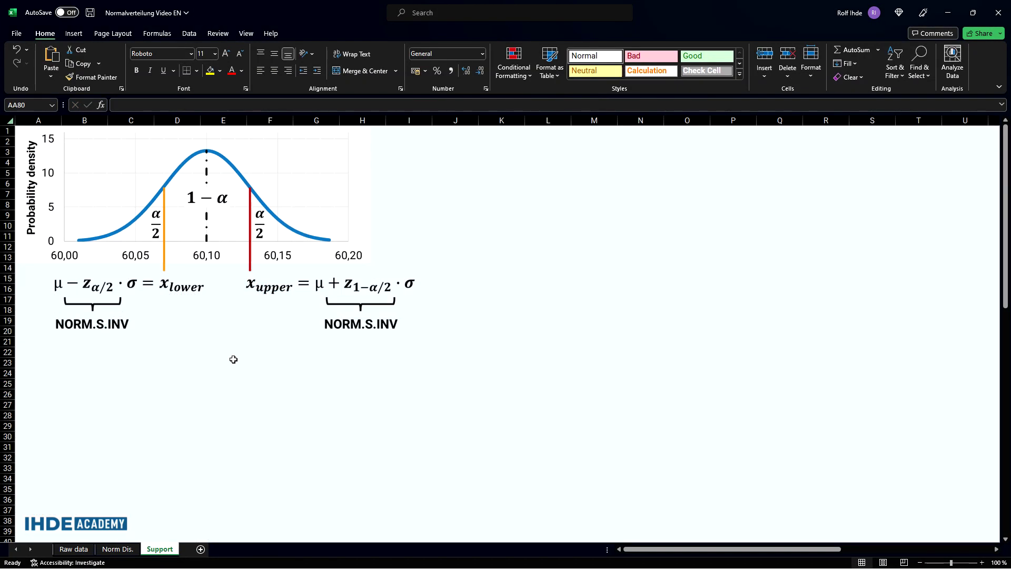
{"action": "left_click", "coordinate": [235, 238]}
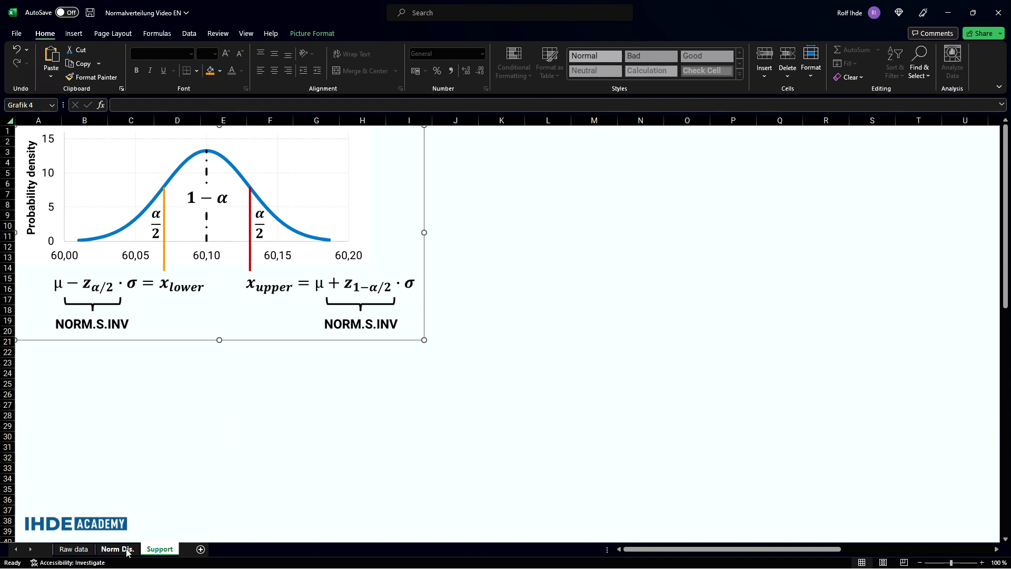
{"action": "left_click", "coordinate": [117, 549]}
{"action": "left_click", "coordinate": [353, 338]}
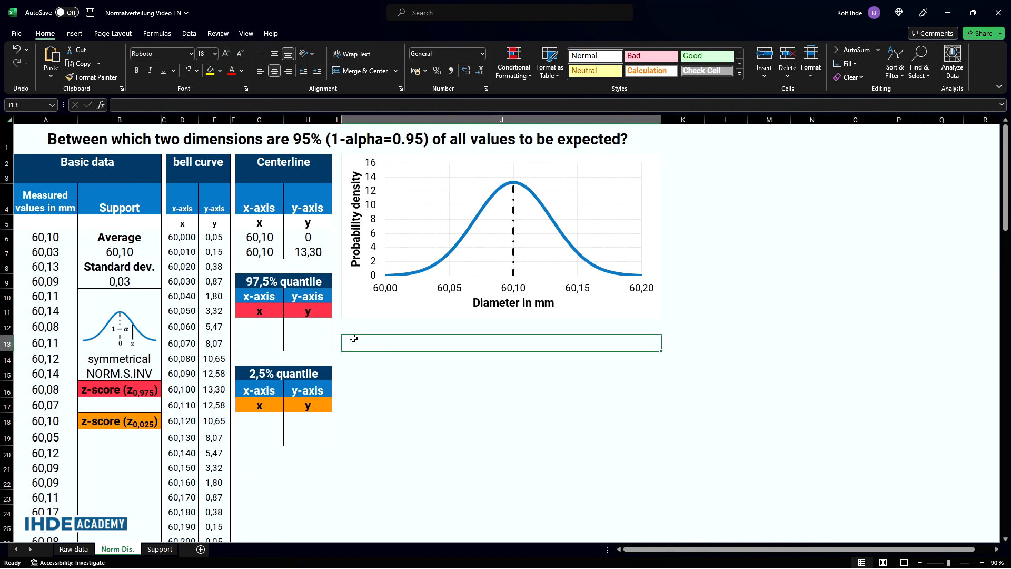
{"action": "key", "text": "ctrl+v"}
{"action": "left_click", "coordinate": [101, 406]}
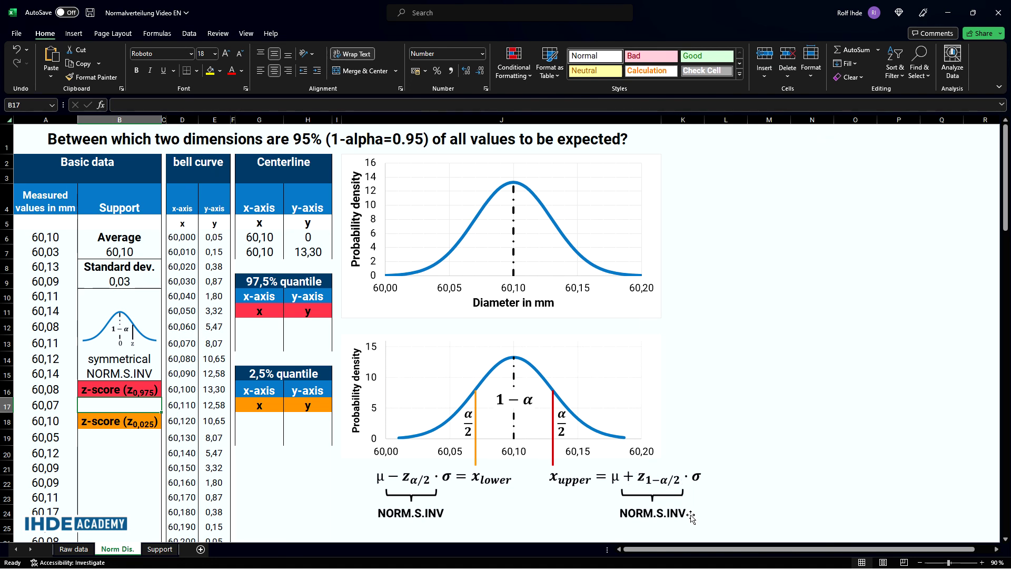
Enter =NORM.S.INV(0,975) in B17 to get the 1,96 z-score.
{"action": "left_click", "coordinate": [878, 50]}
{"action": "left_click", "coordinate": [875, 140]}
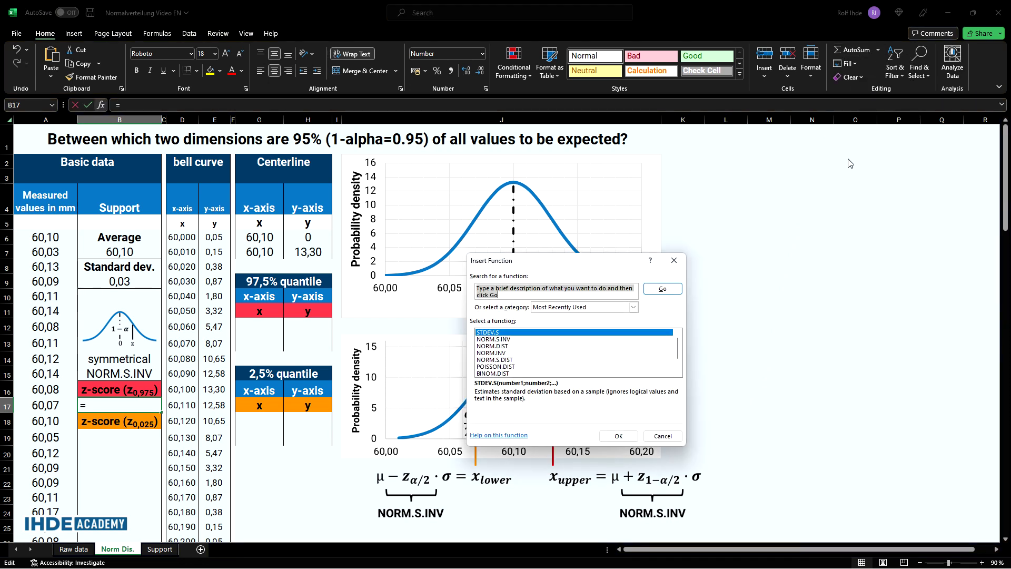
{"action": "left_click", "coordinate": [519, 340]}
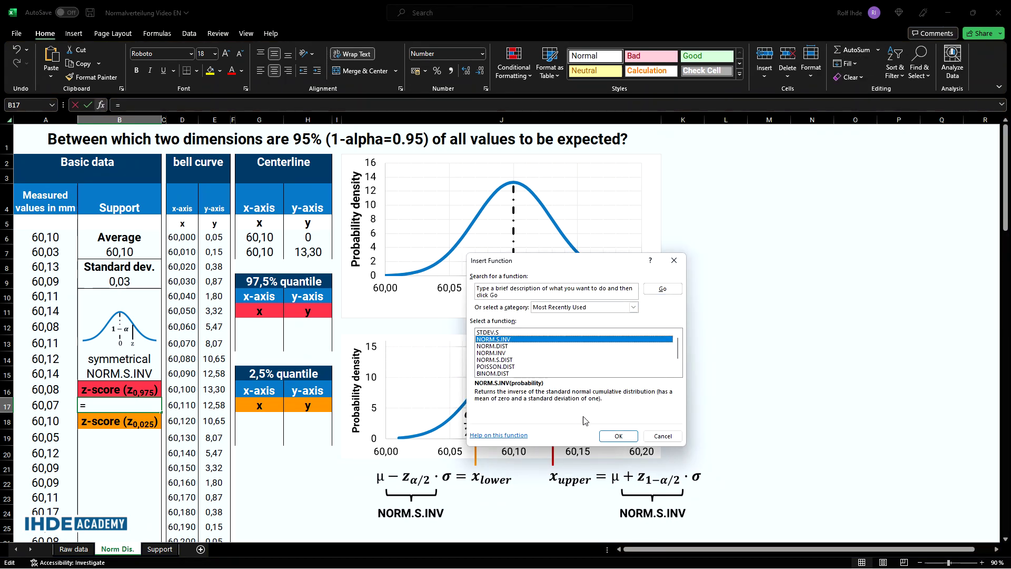
{"action": "left_click", "coordinate": [601, 435]}
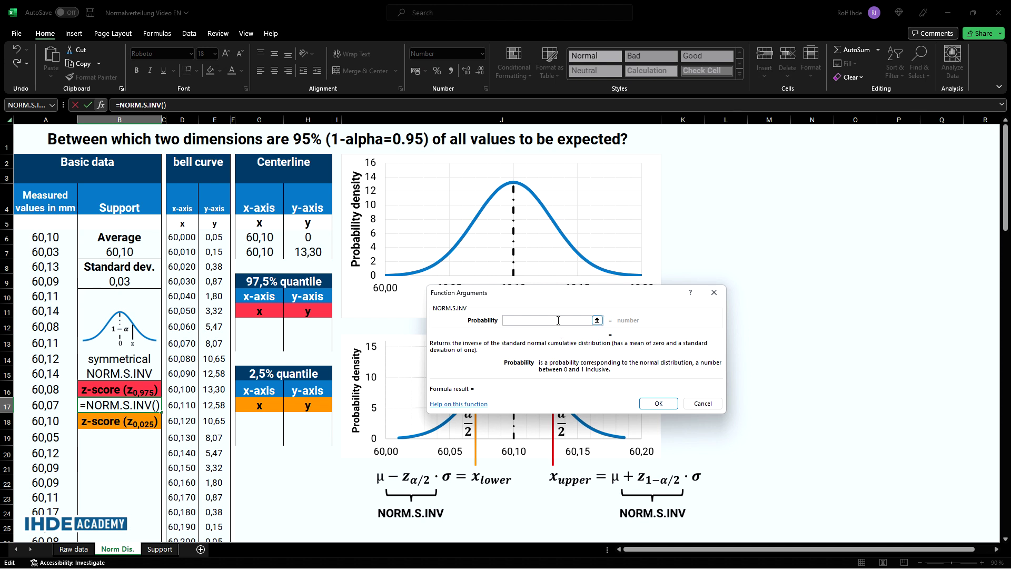
{"action": "type", "text": "0,975"}
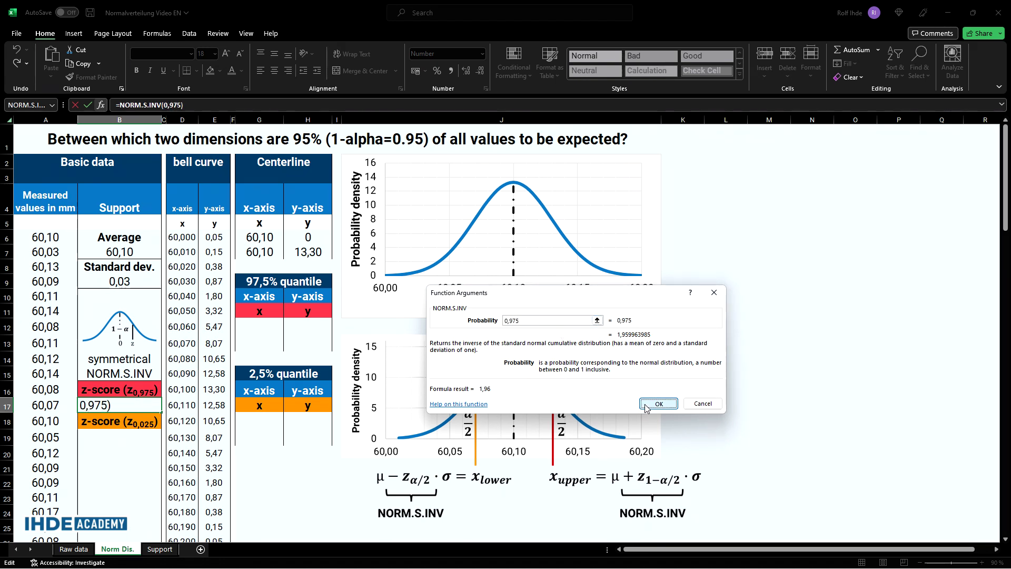
{"action": "left_click", "coordinate": [658, 404]}
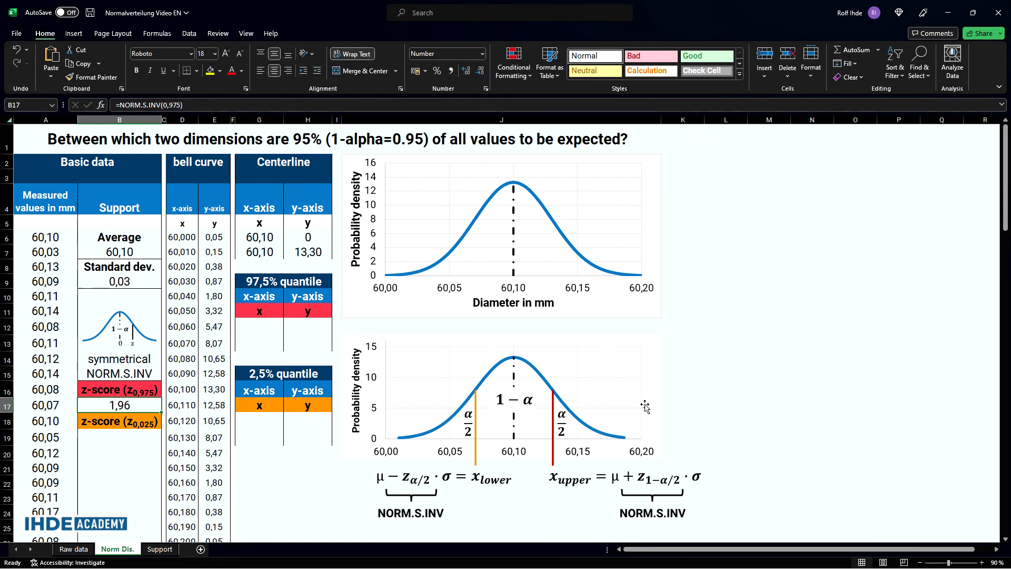
{"action": "left_click", "coordinate": [119, 438]}
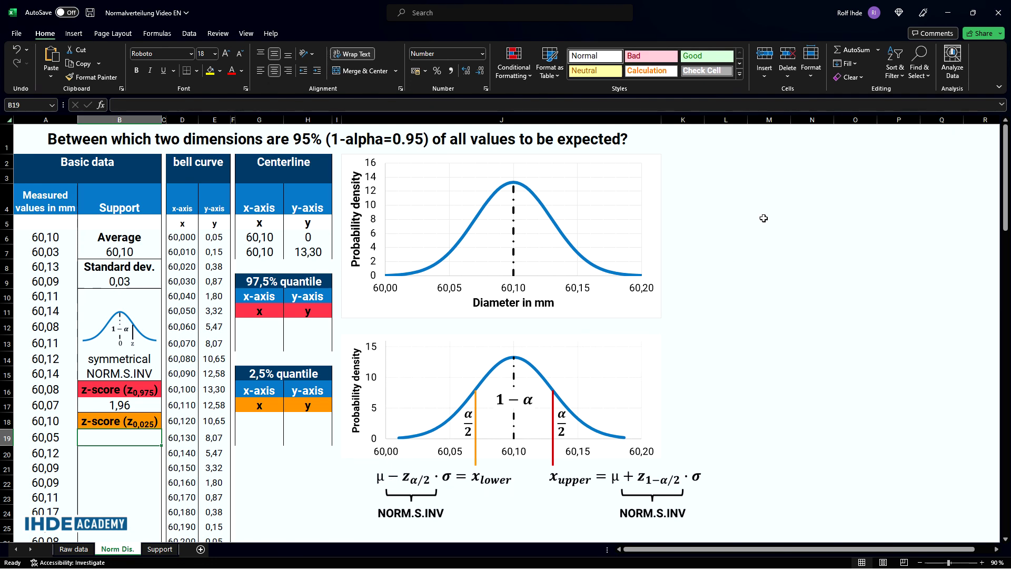
Enter =NORM.S.INV(0,025) in B19 to get the -1,96 z-score.
{"action": "left_click", "coordinate": [878, 54]}
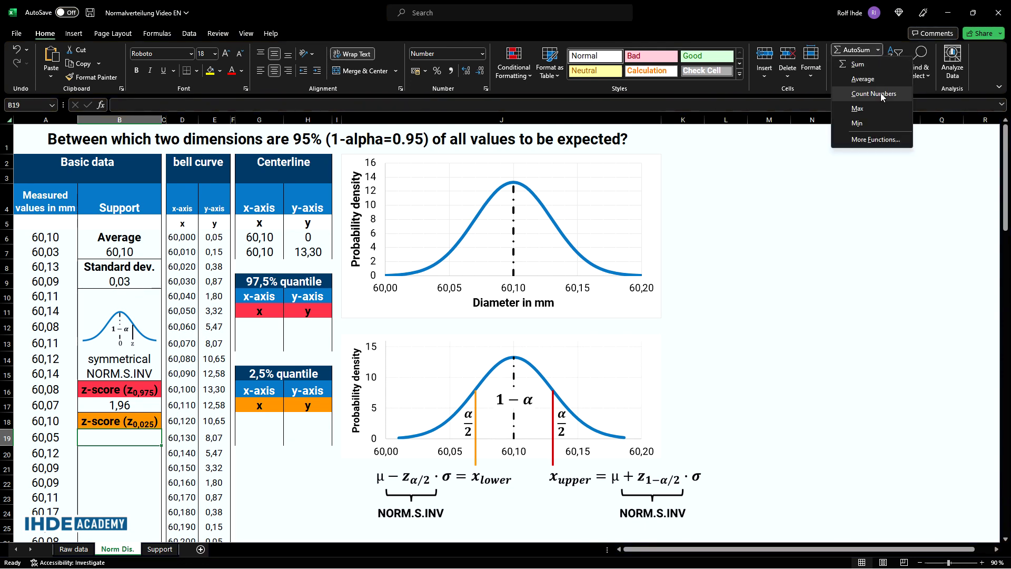
{"action": "left_click", "coordinate": [887, 139]}
{"action": "left_click", "coordinate": [556, 333]}
{"action": "left_click", "coordinate": [614, 435]}
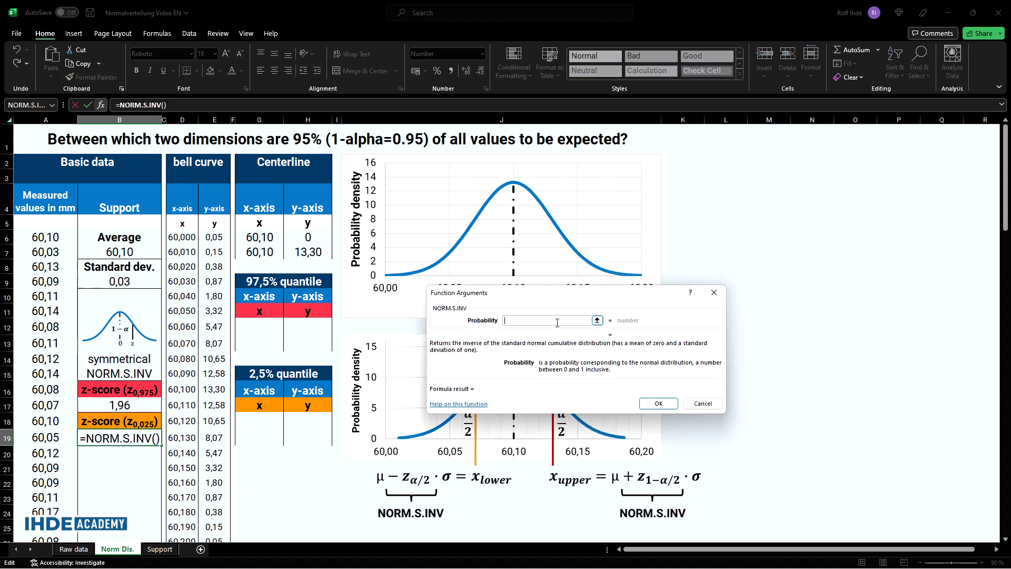
{"action": "type", "text": "0,025"}
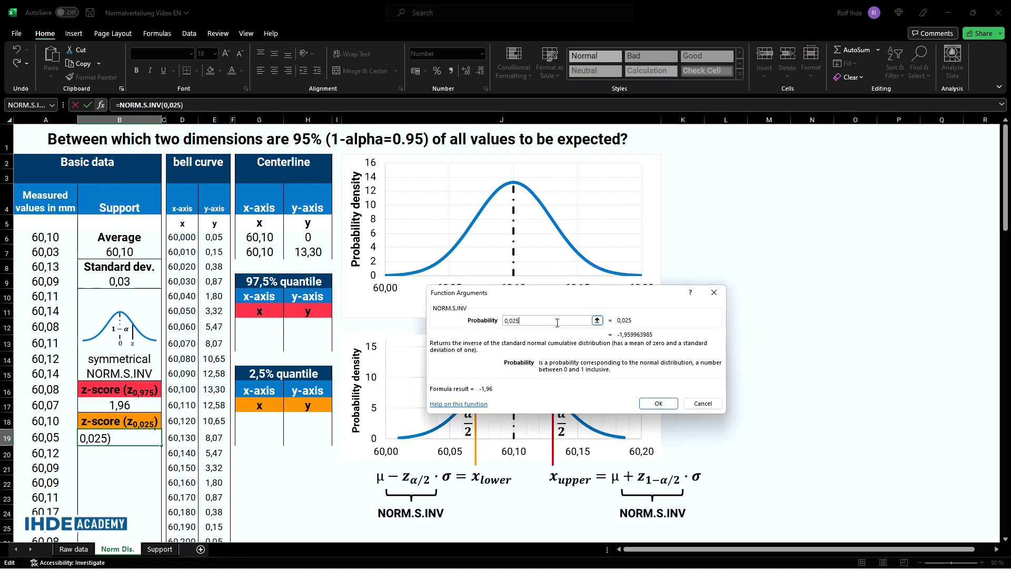
{"action": "left_click", "coordinate": [656, 403]}
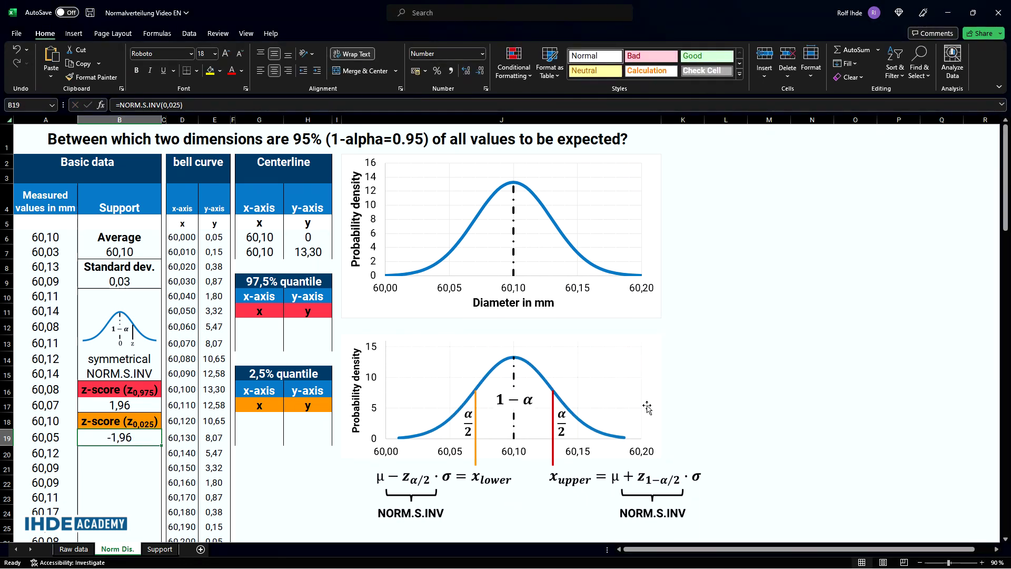
{"action": "left_click", "coordinate": [260, 326]}
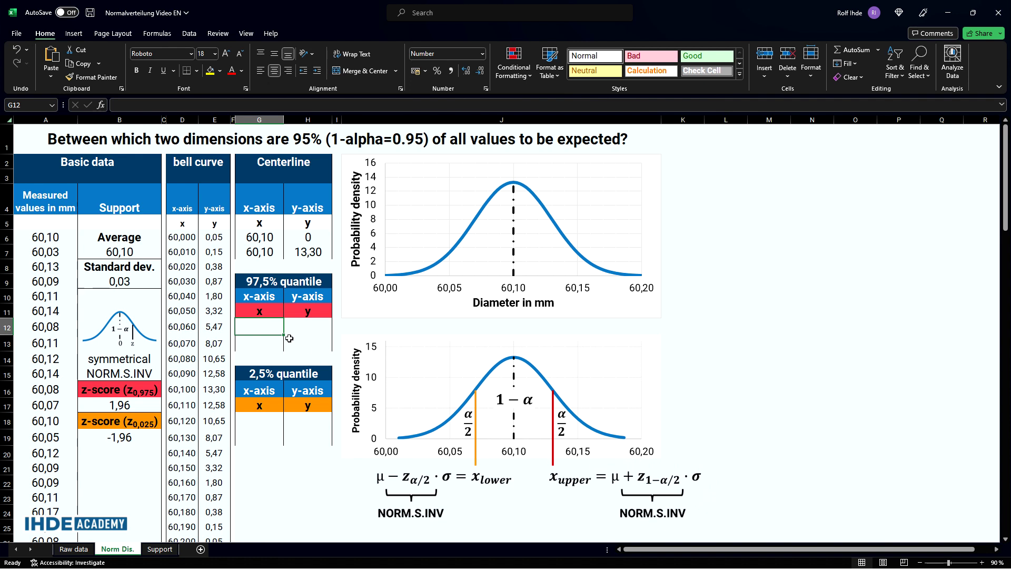
Enter =$B$7+$B$17*$B$9 in G12 and fill it down to G13, giving 60,16.
{"action": "type", "text": "="}
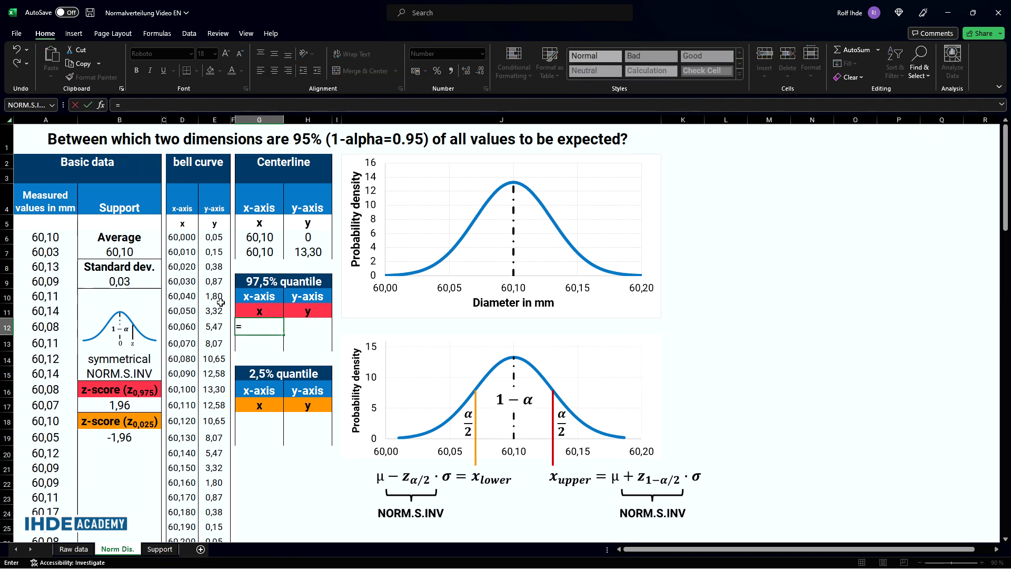
{"action": "left_click", "coordinate": [148, 253]}
{"action": "key", "text": "F4"}
{"action": "type", "text": "+"}
{"action": "left_click", "coordinate": [146, 406]}
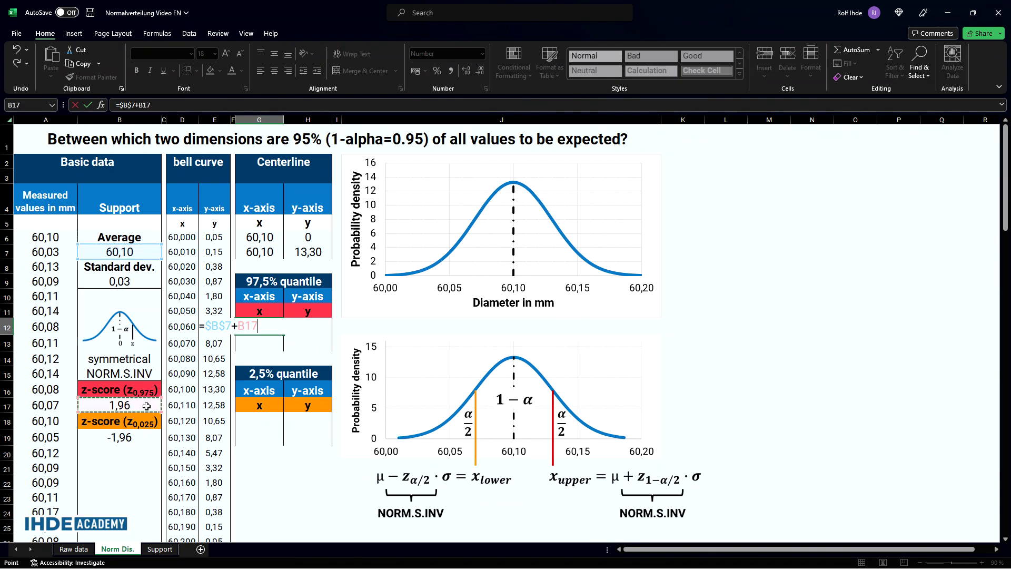
{"action": "key", "text": "F4"}
{"action": "type", "text": "*"}
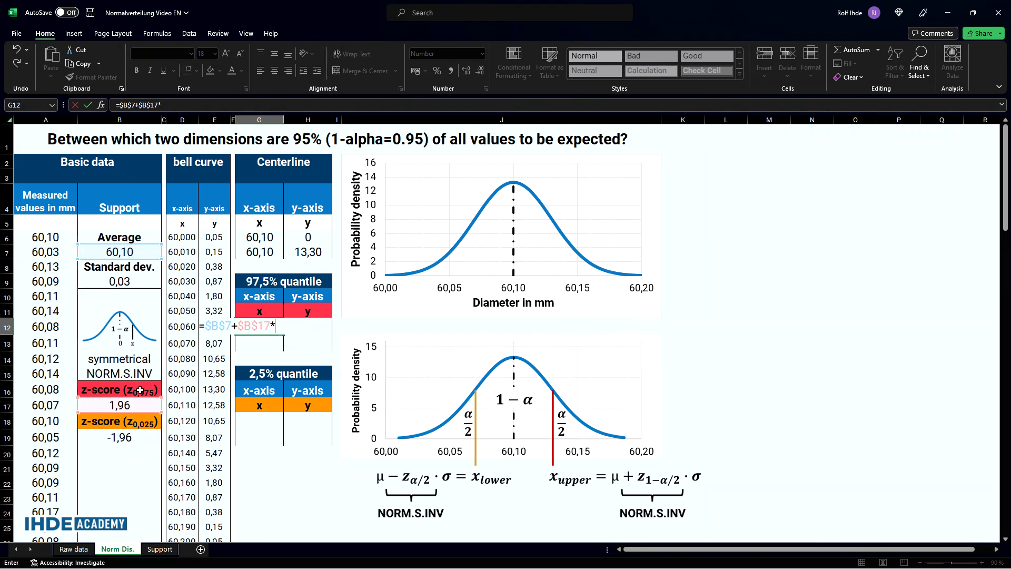
{"action": "left_click", "coordinate": [144, 282]}
{"action": "key", "text": "F4"}
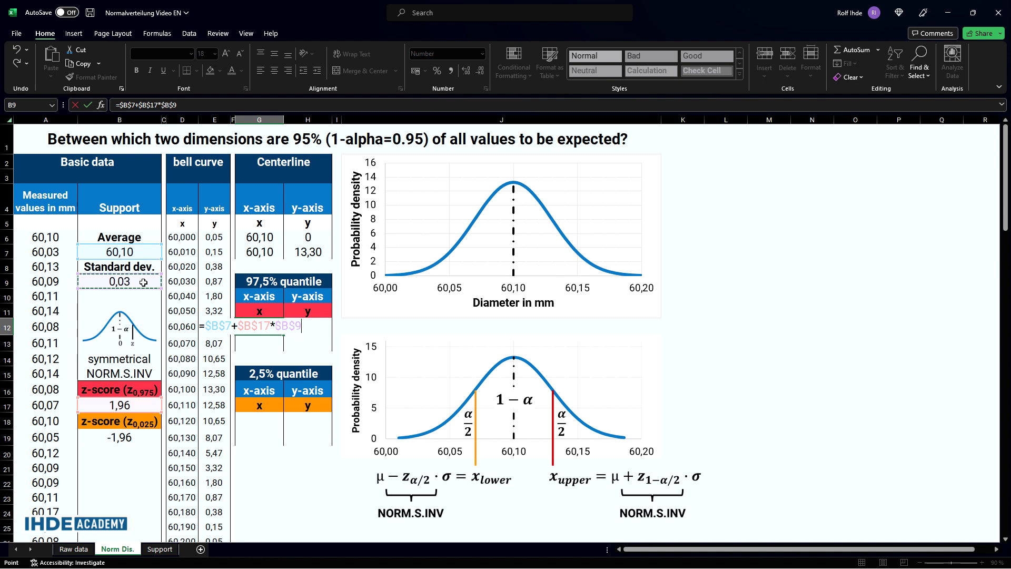
{"action": "key", "text": "Return"}
{"action": "left_click", "coordinate": [253, 330]}
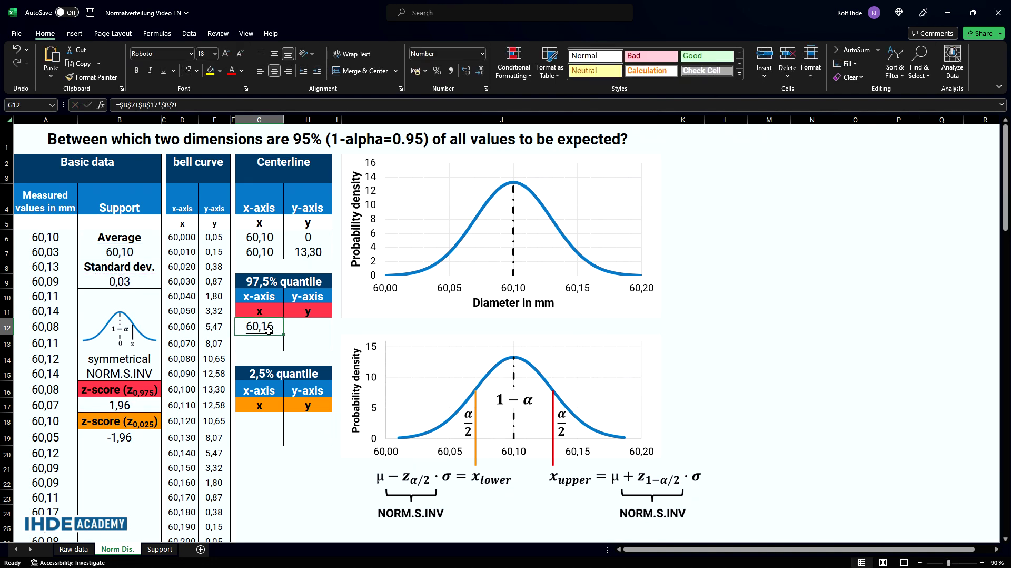
{"action": "left_click_drag", "start_coordinate": [283, 336], "coordinate": [283, 349]}
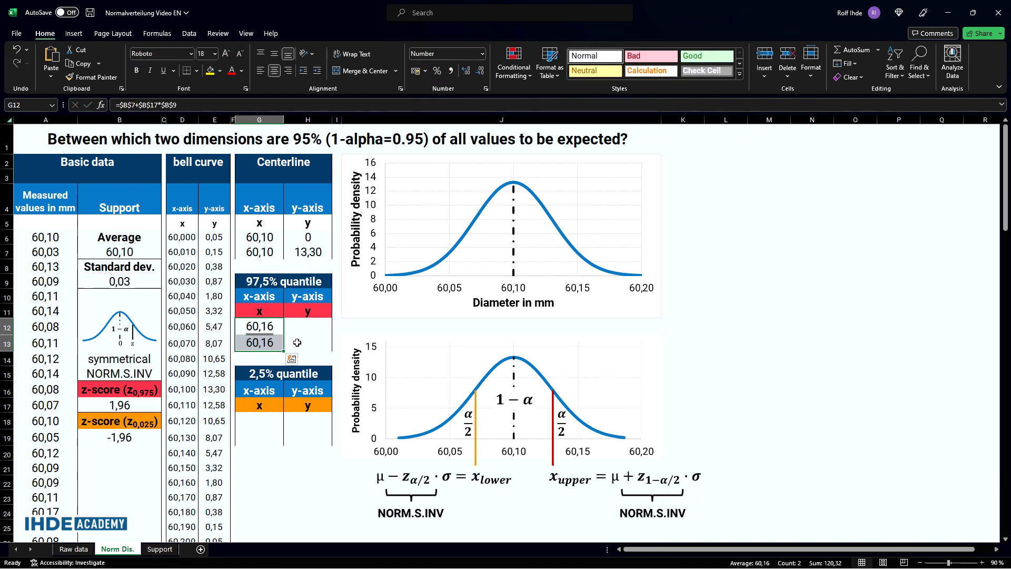
Enter the y values 0 and 16 in H12 and H13.
{"action": "left_click", "coordinate": [306, 327]}
{"action": "type", "text": "0"}
{"action": "key", "text": "Return"}
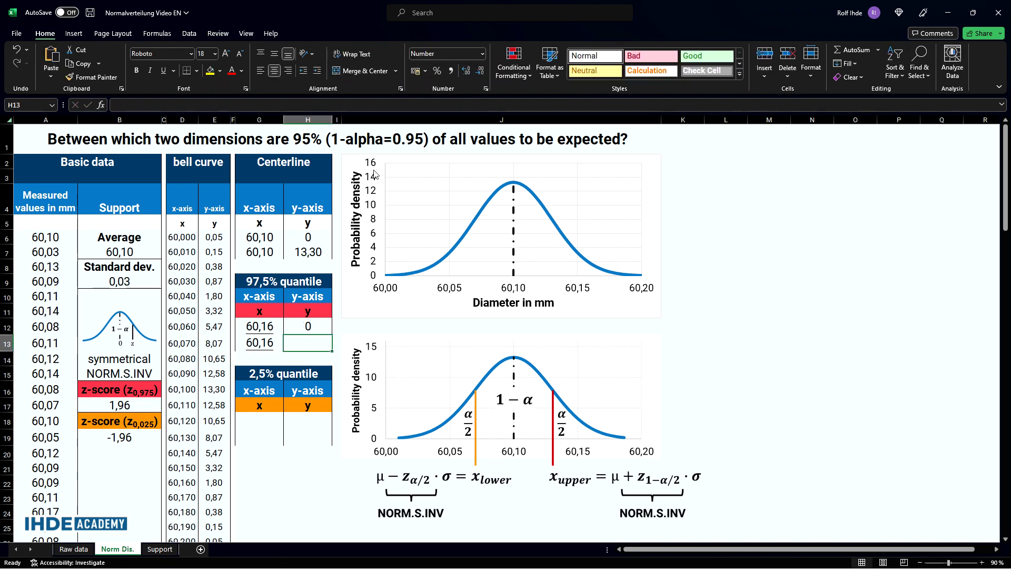
{"action": "type", "text": "16"}
{"action": "key", "text": "Return"}
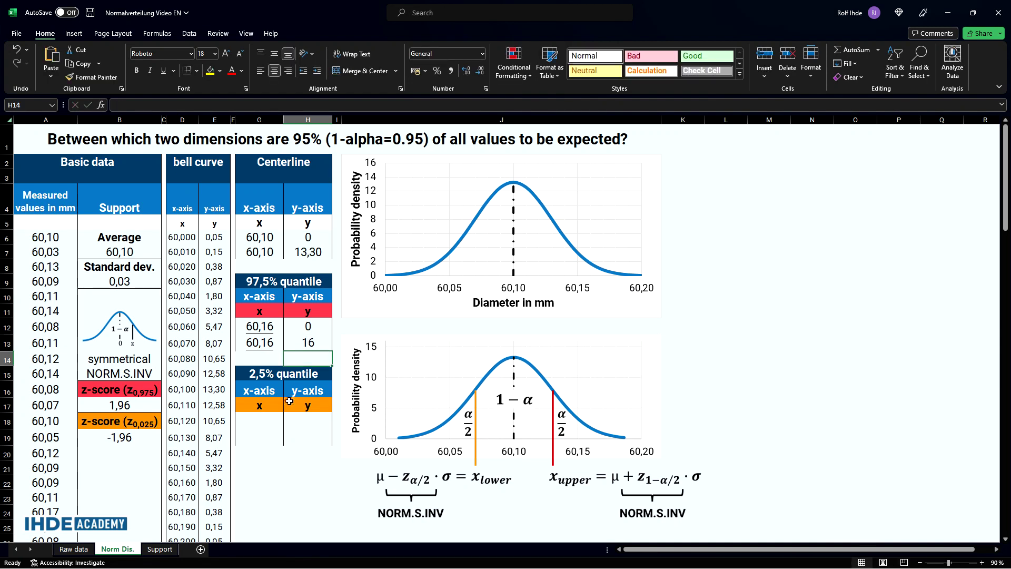
{"action": "left_click", "coordinate": [266, 419]}
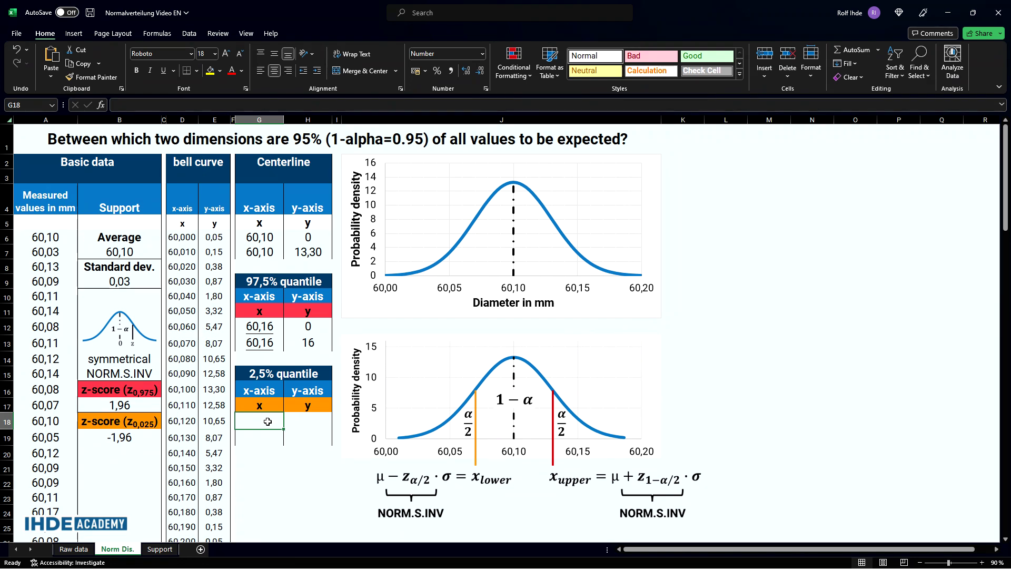
Enter =$B$7+$B$19*$B$9 in G18 and fill it down to G19, giving 60,04.
{"action": "type", "text": "="}
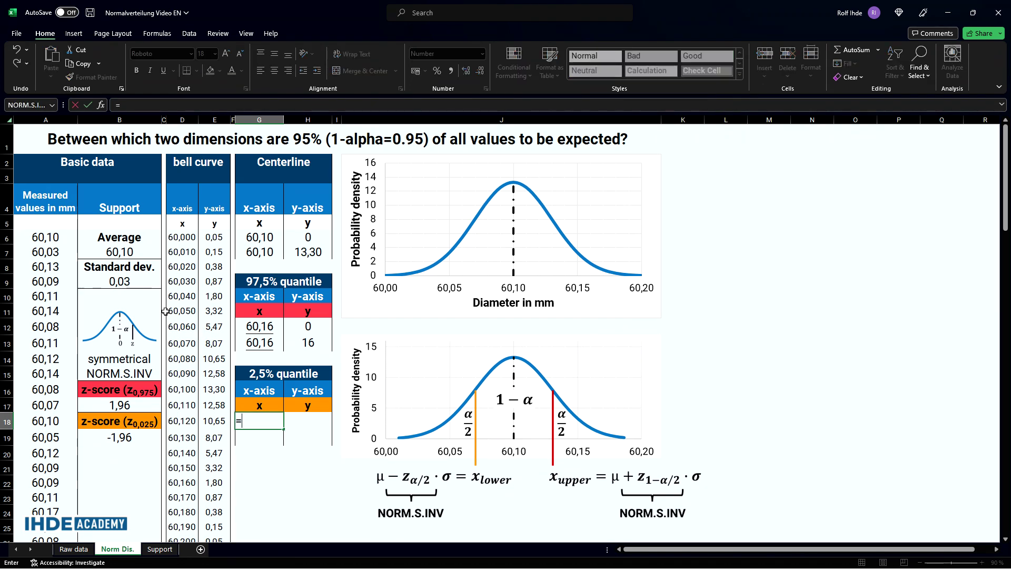
{"action": "left_click", "coordinate": [143, 254]}
{"action": "key", "text": "F4"}
{"action": "type", "text": "+"}
{"action": "left_click", "coordinate": [142, 438]}
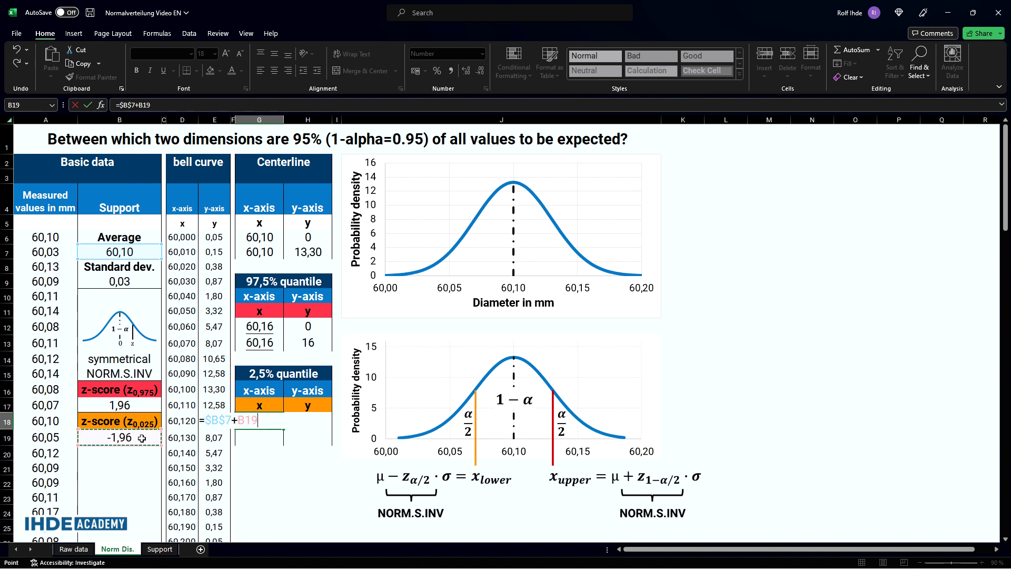
{"action": "key", "text": "F4"}
{"action": "type", "text": "*"}
{"action": "left_click", "coordinate": [143, 283]}
{"action": "key", "text": "F4"}
{"action": "key", "text": "Return"}
{"action": "mouse_move", "coordinate": [259, 422]}
{"action": "left_mouse_down"}
{"action": "mouse_move", "coordinate": [260, 437]}
{"action": "mouse_move", "coordinate": [287, 440]}
{"action": "left_mouse_up"}
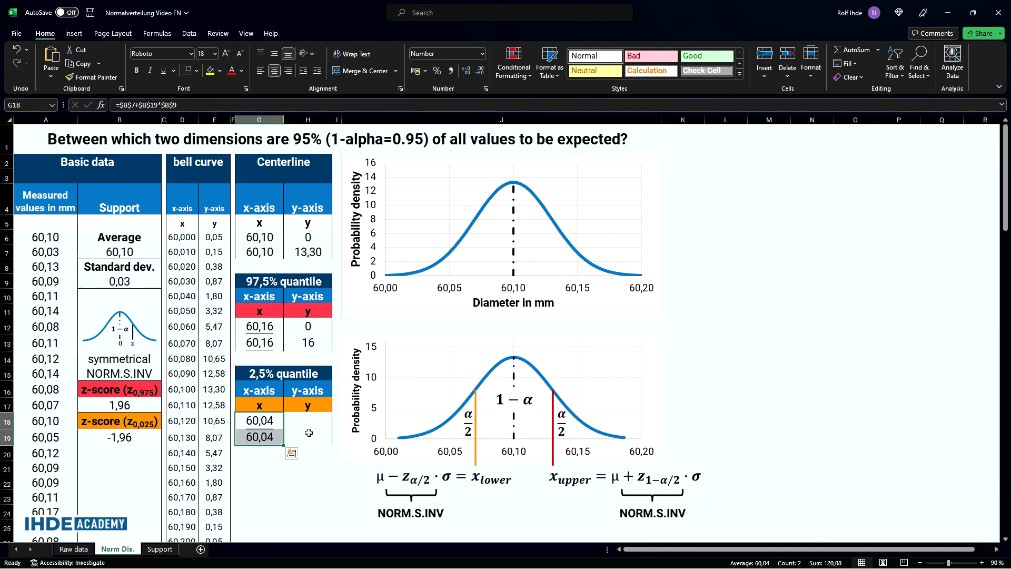
Enter the y values 0 and 16 in H18 and H19.
{"action": "left_click", "coordinate": [313, 422]}
{"action": "type", "text": "0"}
{"action": "key", "text": "Return"}
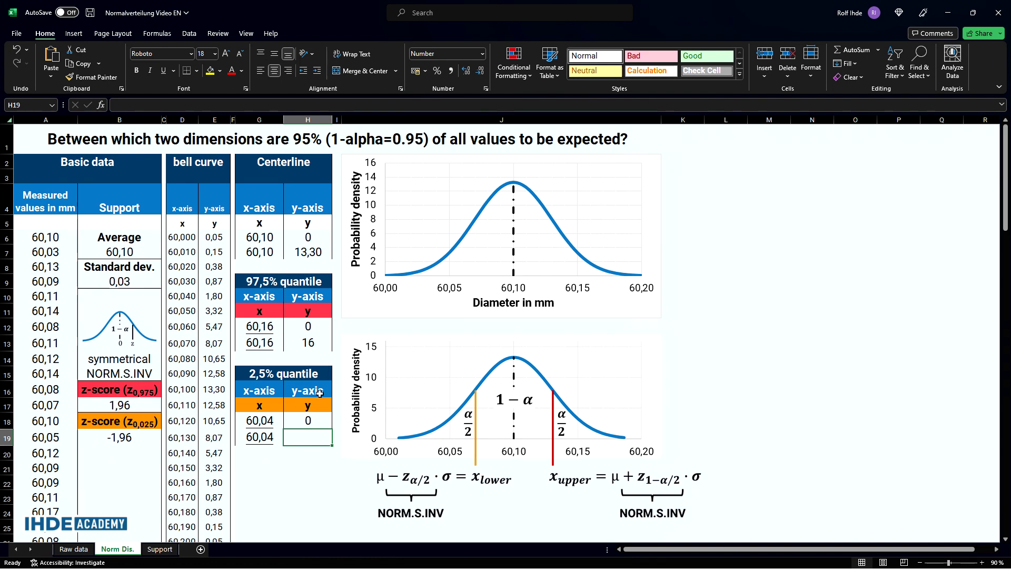
{"action": "type", "text": "16"}
{"action": "key", "text": "Return"}
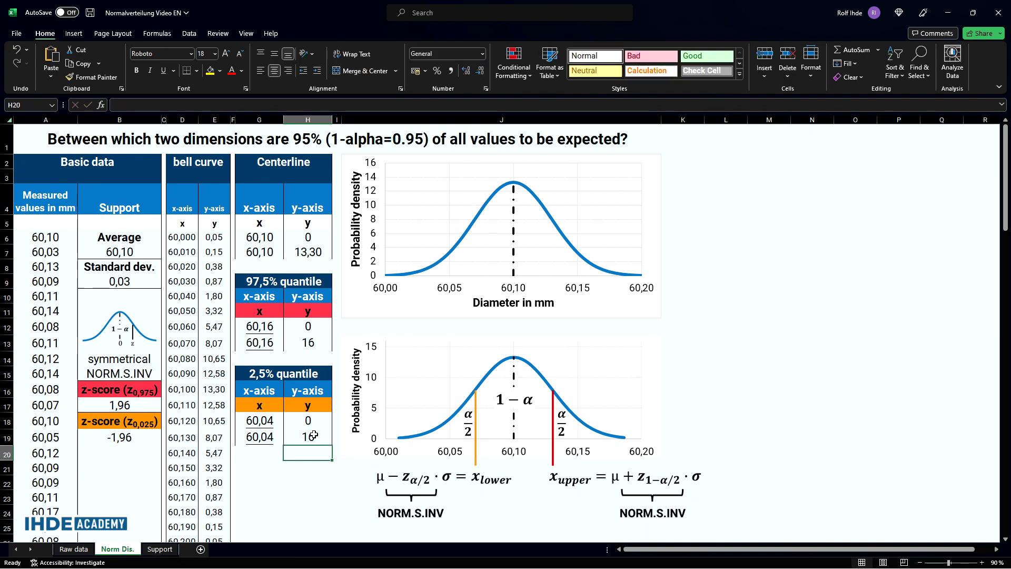
{"action": "left_click", "coordinate": [659, 218]}
Add the 97,5% quantile series: name G9:H9, X values G12:G13, Y values H12:H13.
{"action": "left_click", "coordinate": [675, 203]}
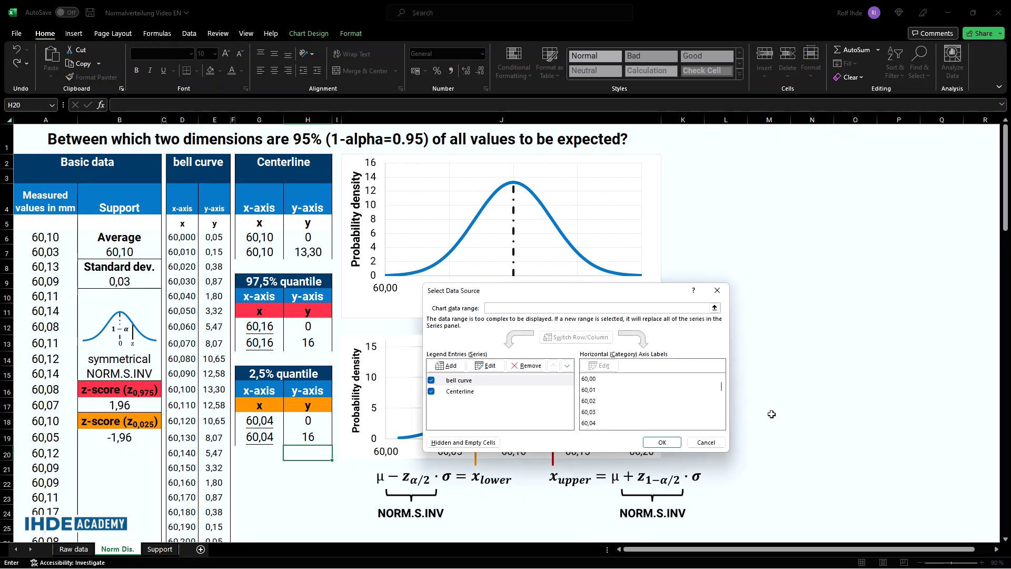
{"action": "left_click", "coordinate": [446, 365]}
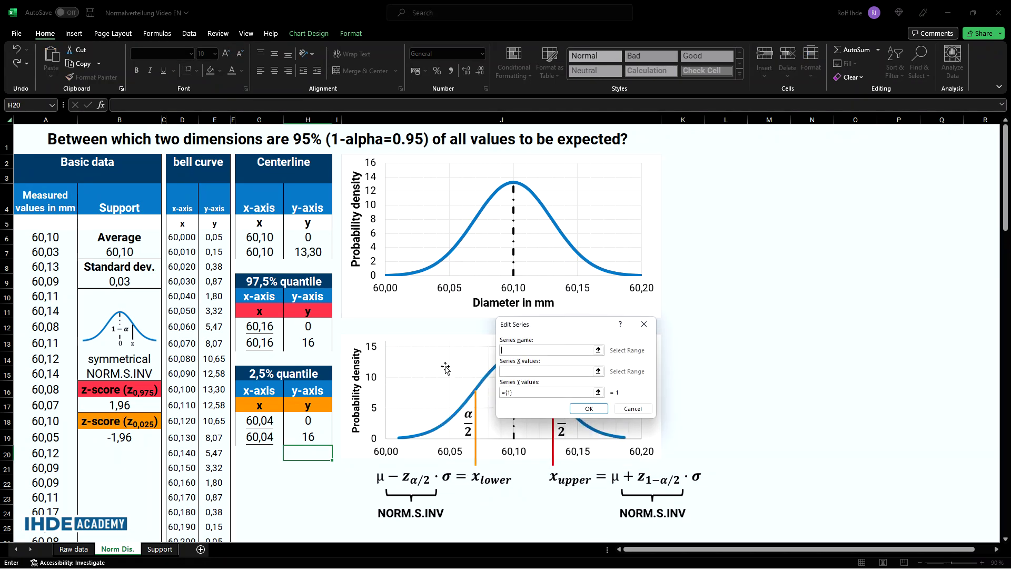
{"action": "left_click", "coordinate": [598, 350]}
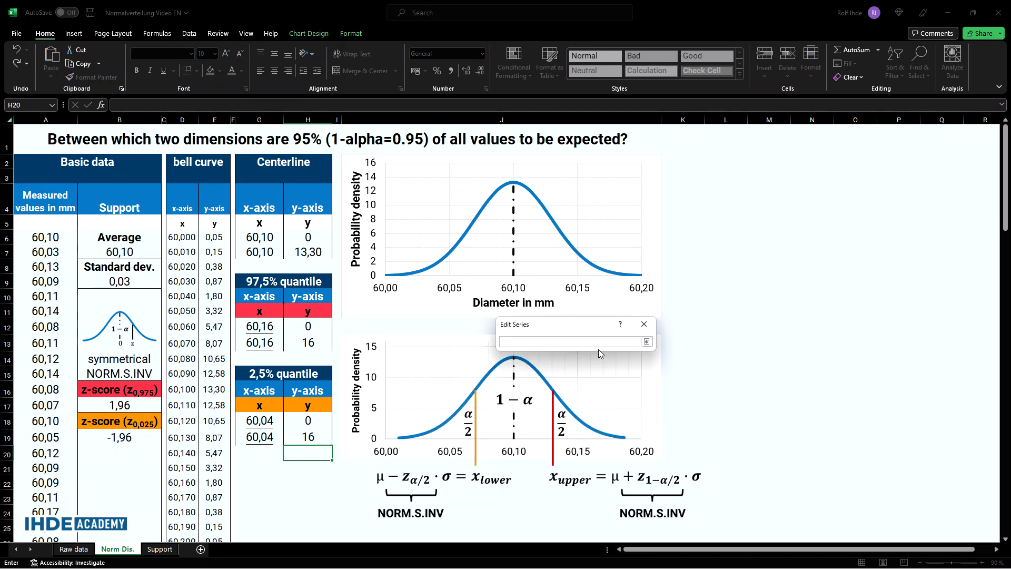
{"action": "left_click", "coordinate": [295, 281]}
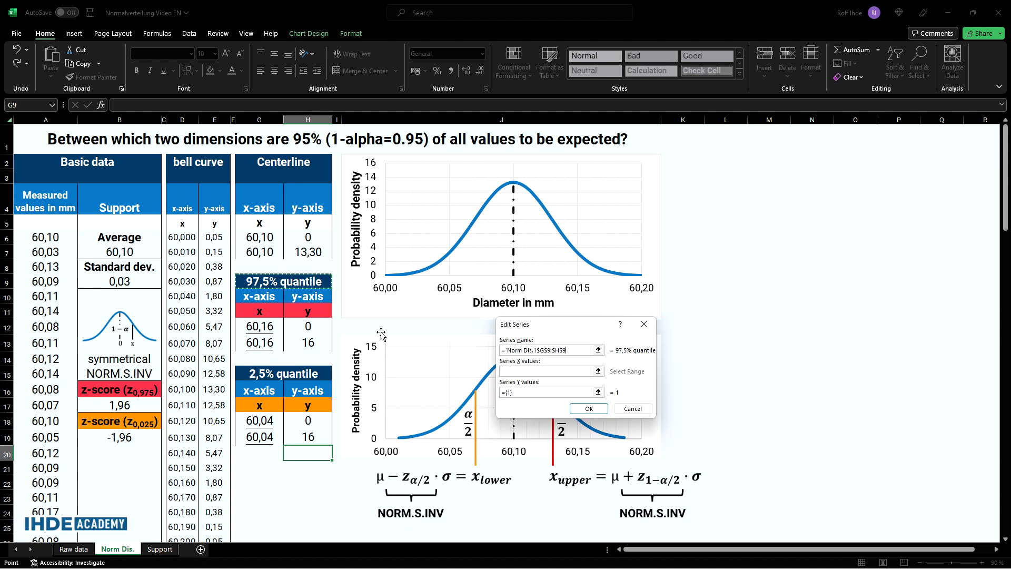
{"action": "left_click", "coordinate": [589, 371]}
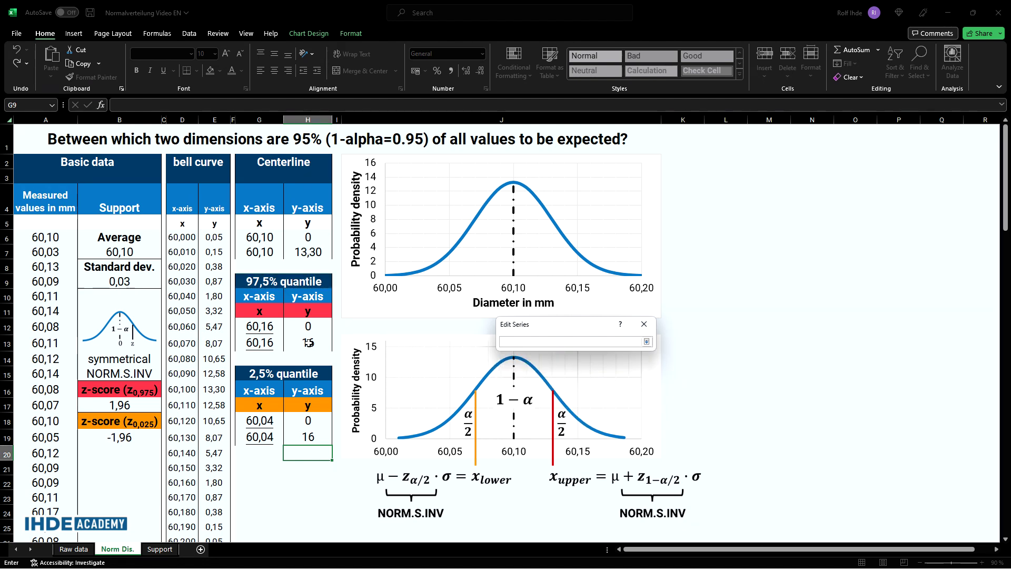
{"action": "left_click_drag", "start_coordinate": [262, 329], "coordinate": [261, 343]}
{"action": "left_click", "coordinate": [646, 341]}
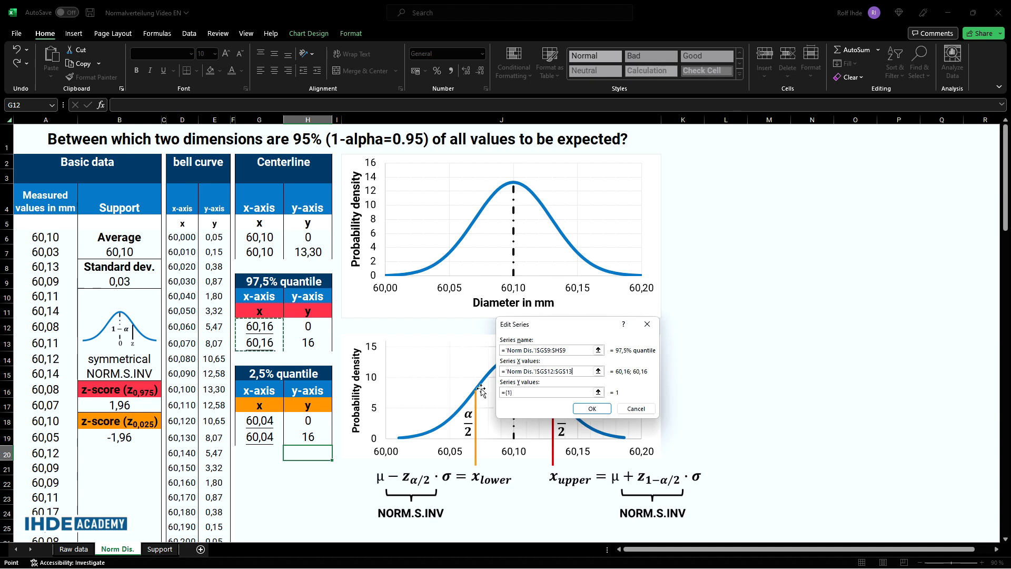
{"action": "left_click", "coordinate": [598, 393]}
{"action": "left_click_drag", "start_coordinate": [312, 328], "coordinate": [313, 344]}
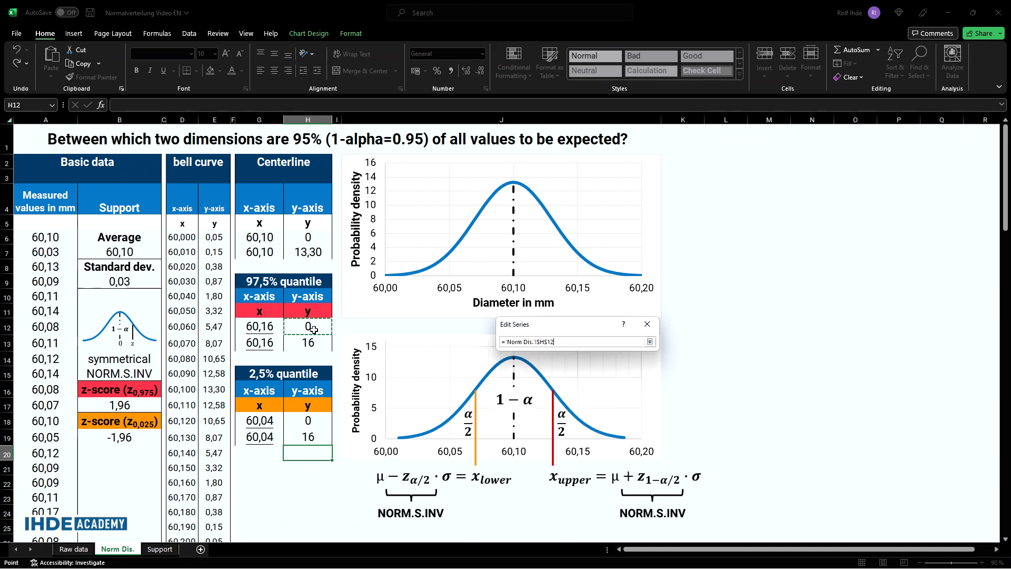
{"action": "left_click", "coordinate": [650, 342]}
{"action": "left_click", "coordinate": [577, 410]}
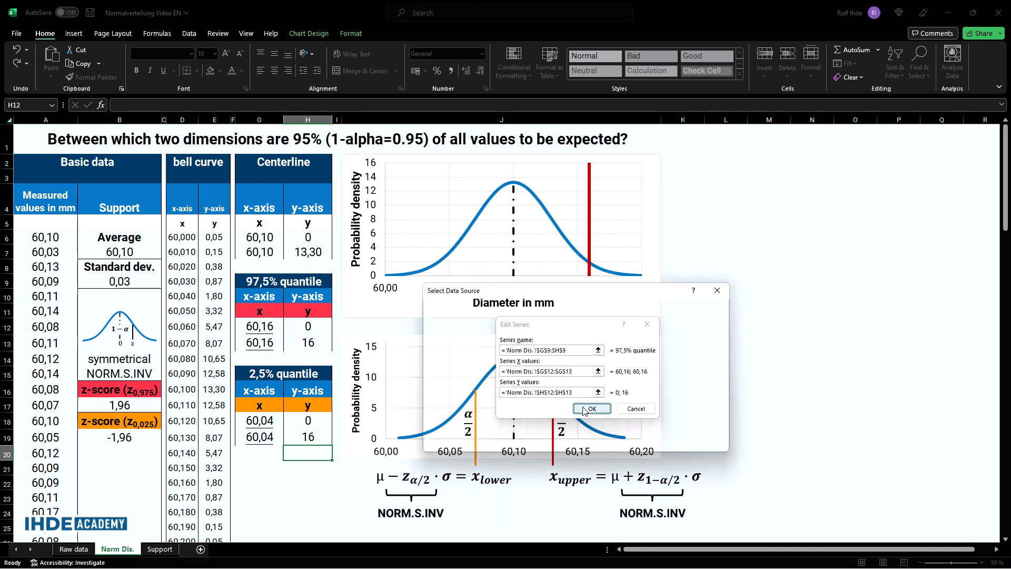
Add the 2,5% quantile series: name G15:H15, X values G18:G19, Y values H18:H19.
{"action": "left_click", "coordinate": [447, 366]}
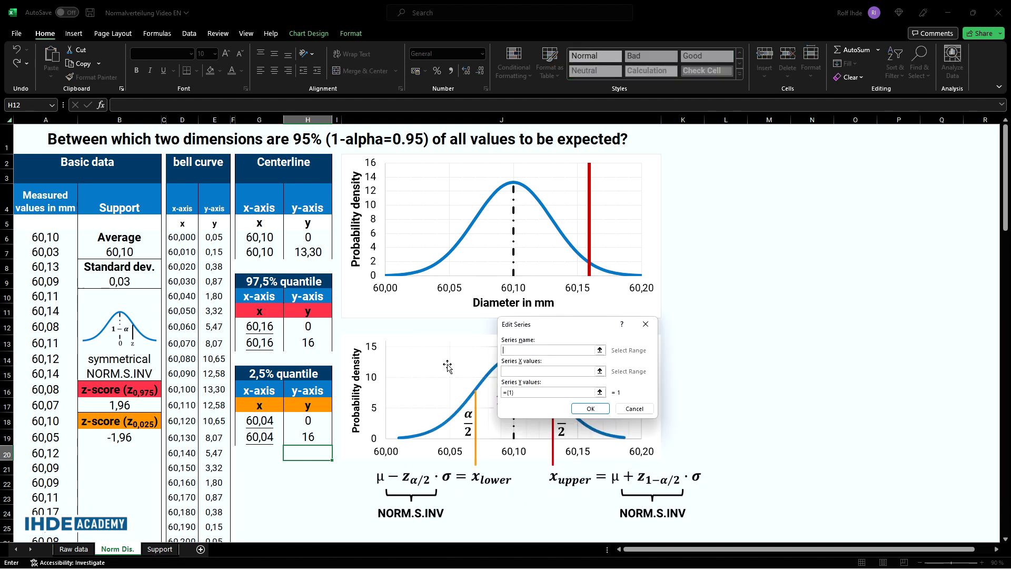
{"action": "left_click", "coordinate": [600, 351]}
{"action": "left_click_drag", "start_coordinate": [252, 373], "coordinate": [312, 375]}
{"action": "key", "text": "Return"}
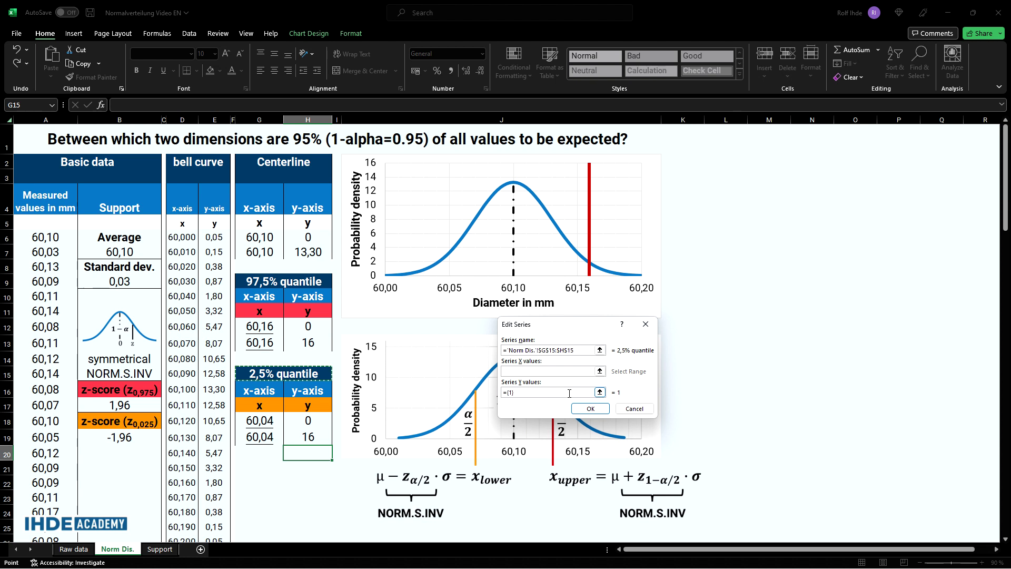
{"action": "left_click", "coordinate": [600, 371]}
{"action": "left_click_drag", "start_coordinate": [269, 420], "coordinate": [266, 430]}
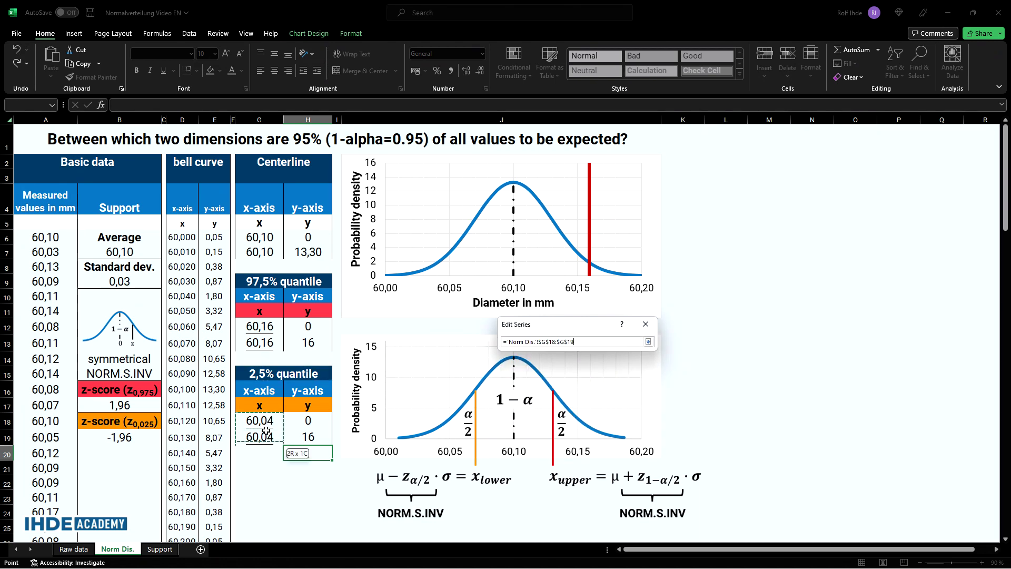
{"action": "key", "text": "Return"}
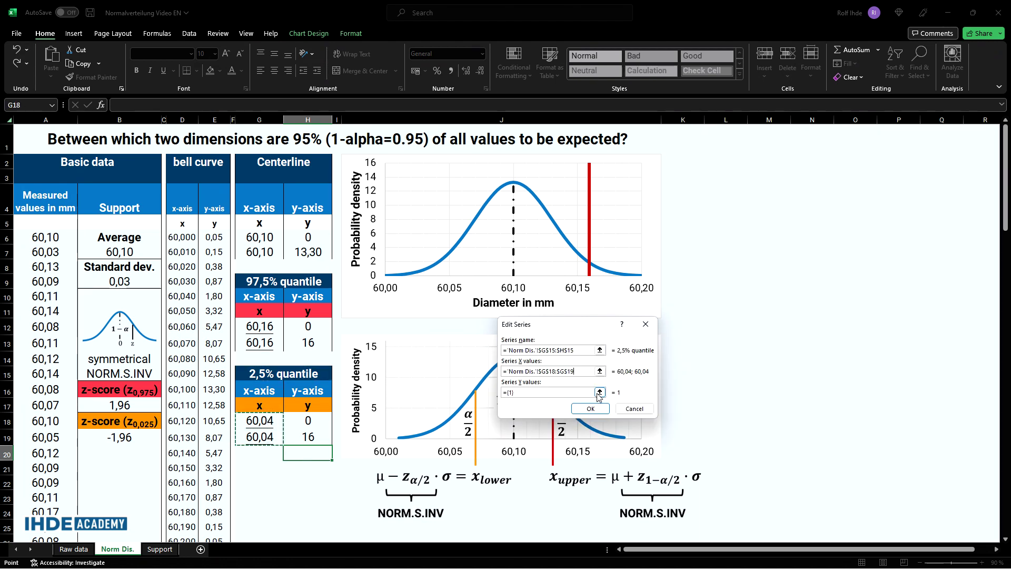
{"action": "left_click", "coordinate": [600, 392]}
{"action": "left_click_drag", "start_coordinate": [327, 420], "coordinate": [316, 437]}
{"action": "key", "text": "Return"}
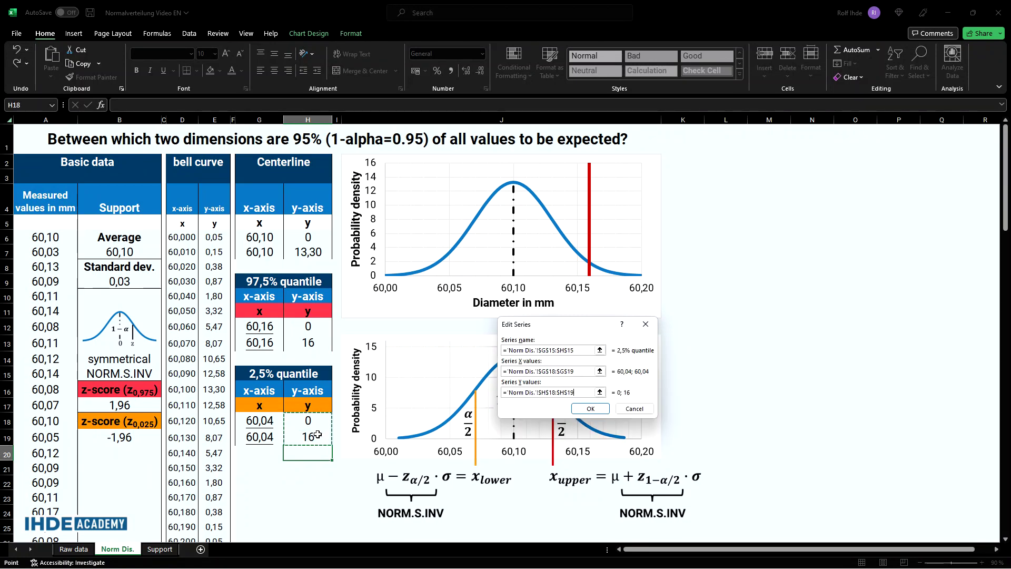
{"action": "left_click", "coordinate": [588, 409]}
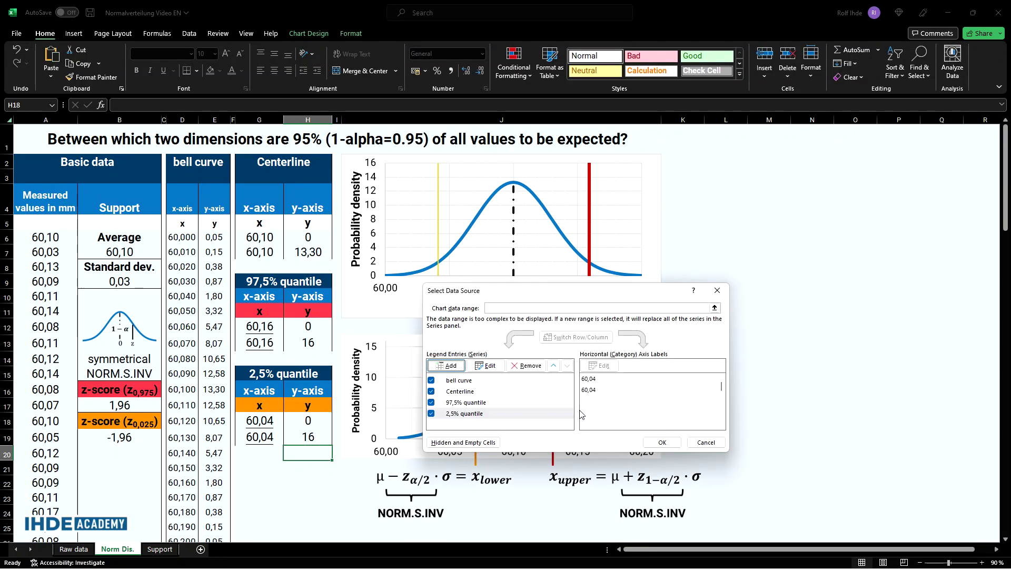
{"action": "left_click", "coordinate": [659, 443]}
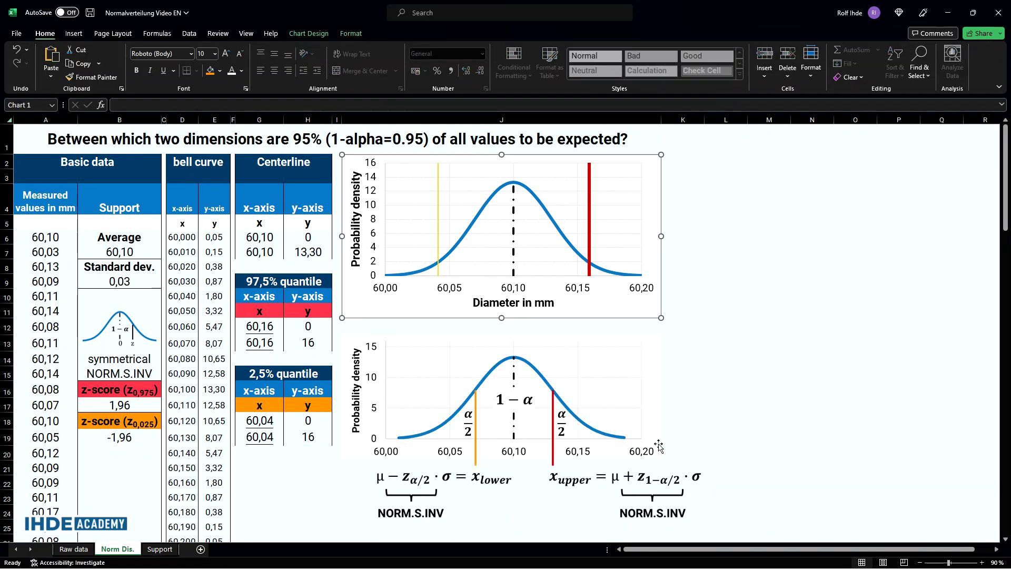
Format the 2,5% quantile series as a solid orange line, 5 pt wide.
{"action": "double_click", "coordinate": [439, 250]}
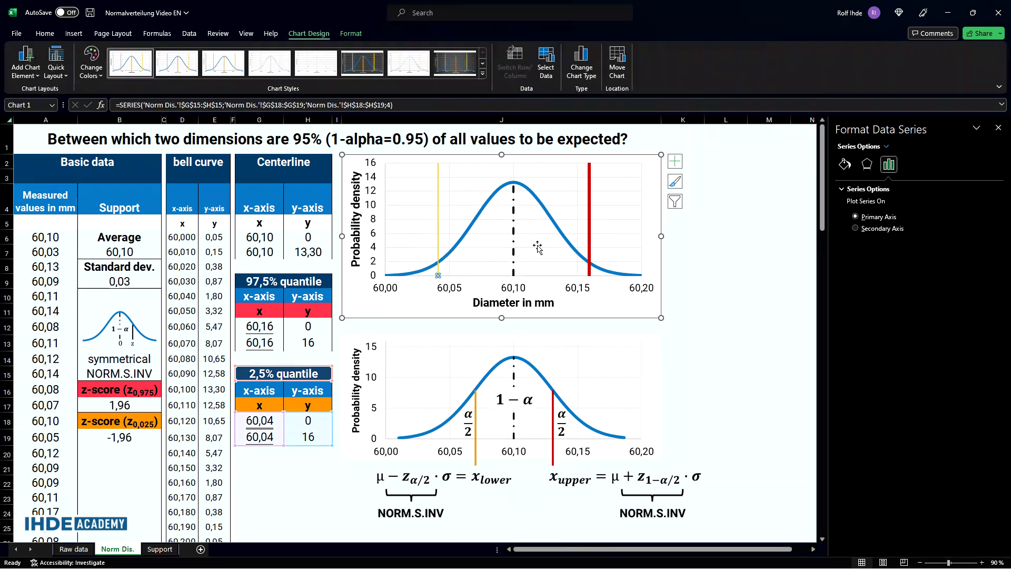
{"action": "left_click", "coordinate": [844, 165]}
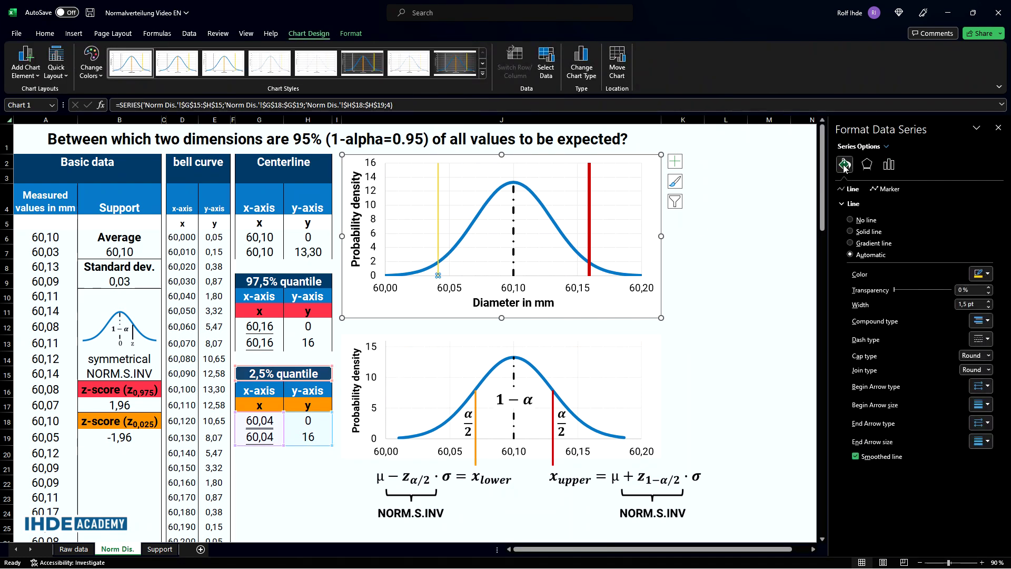
{"action": "left_click", "coordinate": [850, 232]}
{"action": "left_click", "coordinate": [983, 274]}
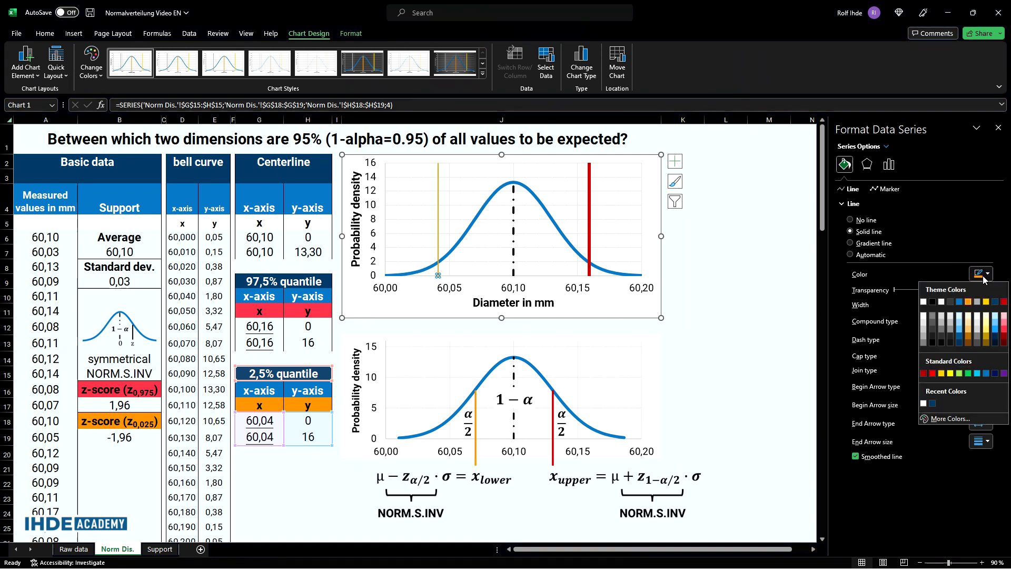
{"action": "left_click", "coordinate": [969, 304]}
{"action": "type", "text": "5"}
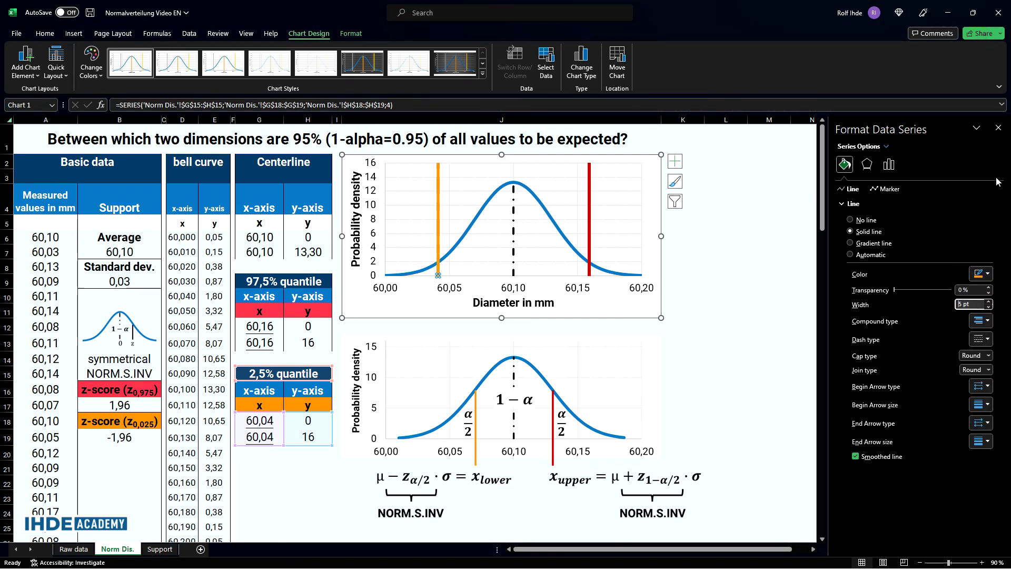
{"action": "left_click", "coordinate": [999, 128]}
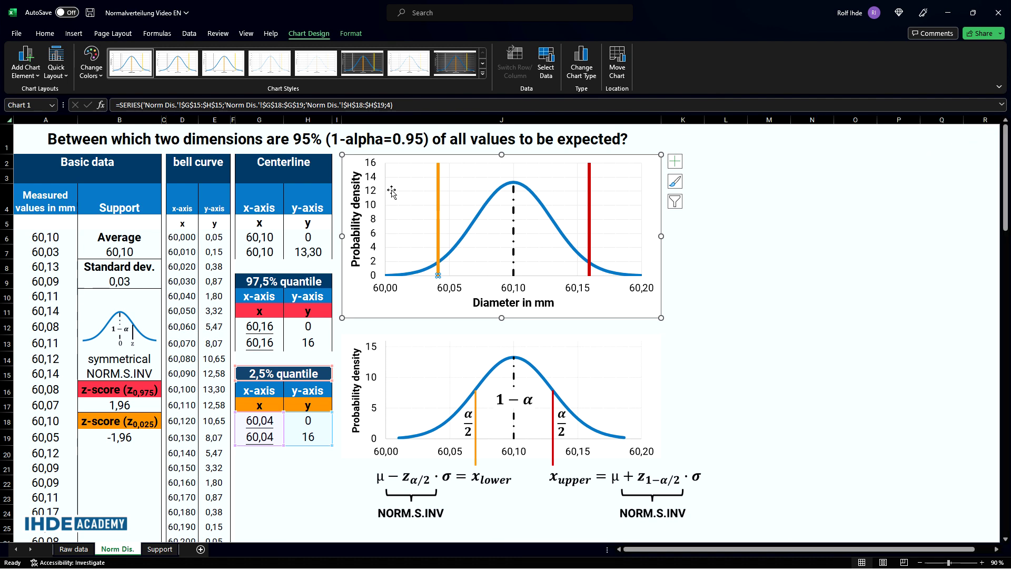
Draw a Left-Right Arrow shape between the two quantile lines at the chart top.
{"action": "left_click", "coordinate": [75, 33]}
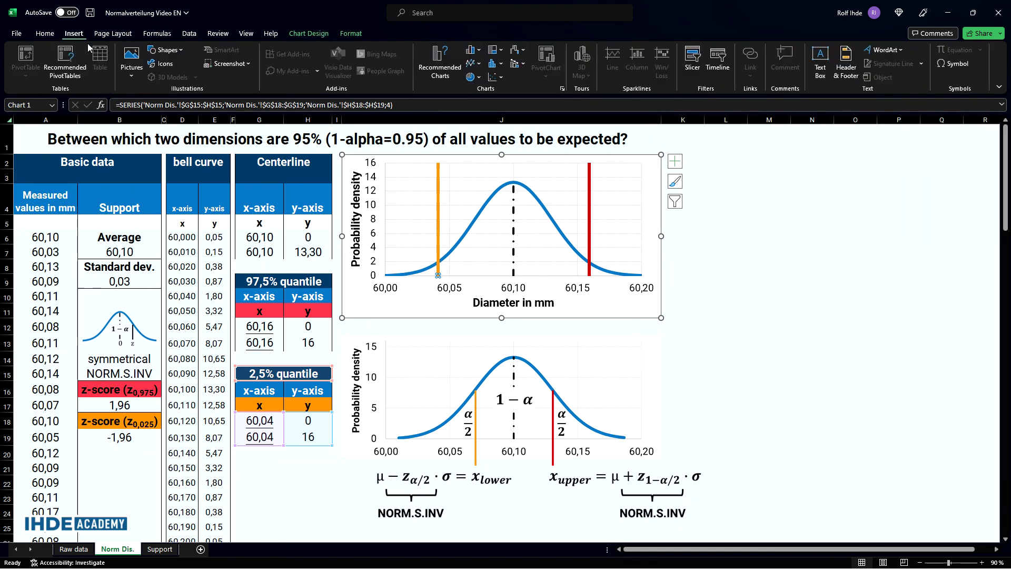
{"action": "left_click", "coordinate": [181, 50]}
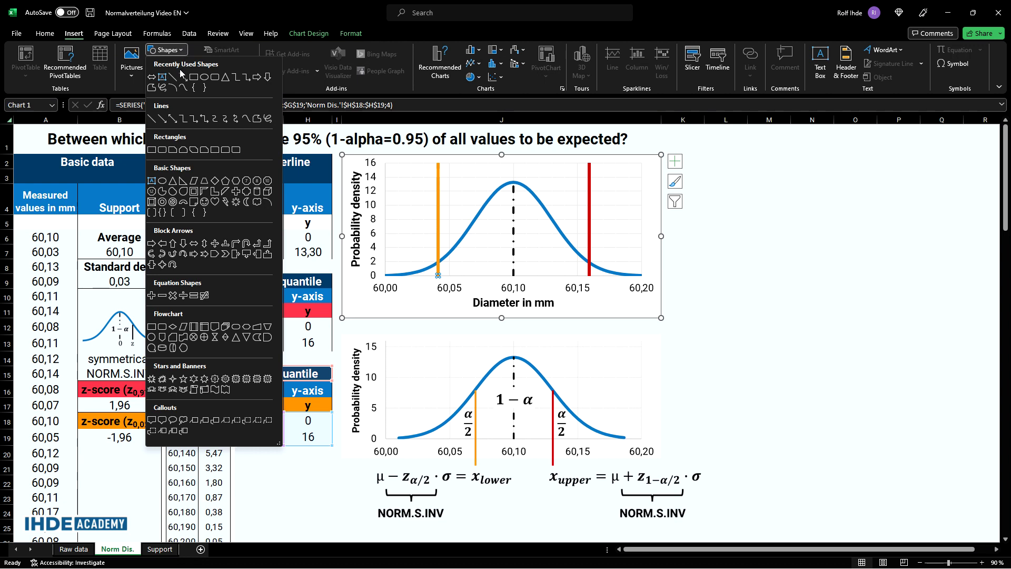
{"action": "left_click", "coordinate": [194, 243]}
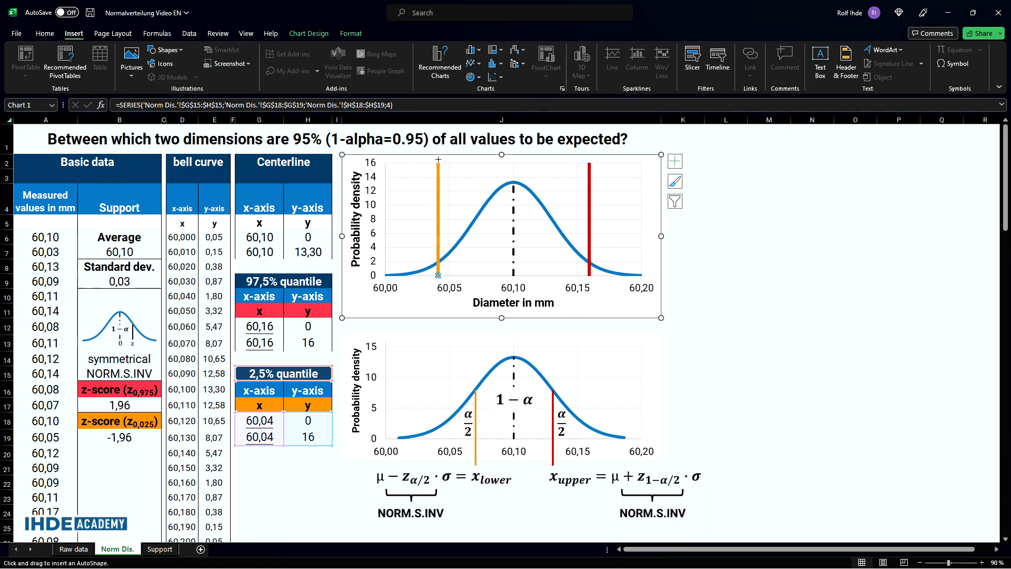
{"action": "left_click_drag", "start_coordinate": [438, 156], "coordinate": [588, 184]}
Label the arrow 95% in 18 pt bold, centred horizontally and vertically.
{"action": "type", "text": "95%"}
{"action": "left_click", "coordinate": [49, 34]}
{"action": "left_click", "coordinate": [214, 54]}
{"action": "left_click", "coordinate": [208, 216]}
{"action": "left_click", "coordinate": [136, 71]}
{"action": "left_click", "coordinate": [274, 70]}
{"action": "left_click", "coordinate": [986, 530]}
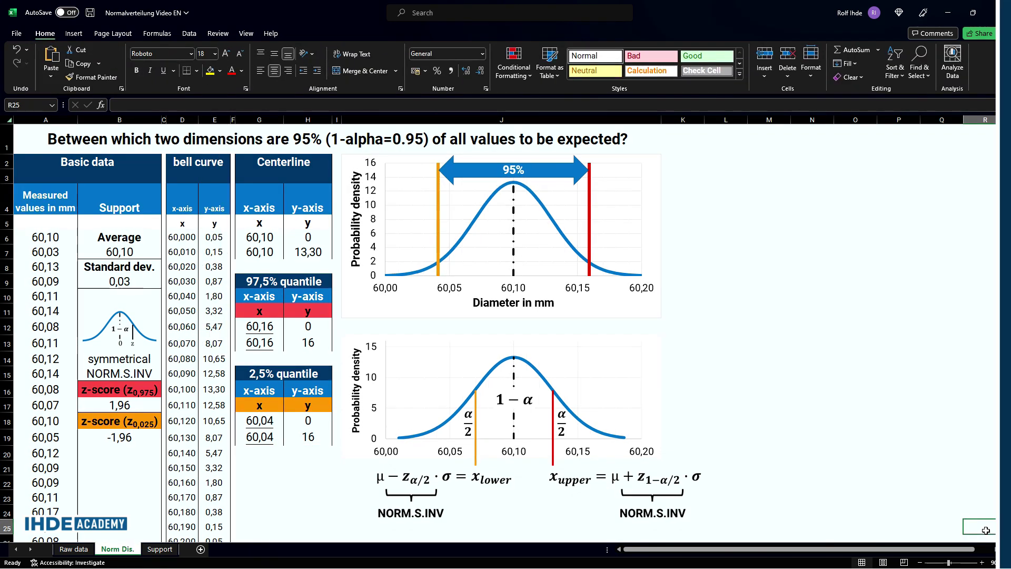